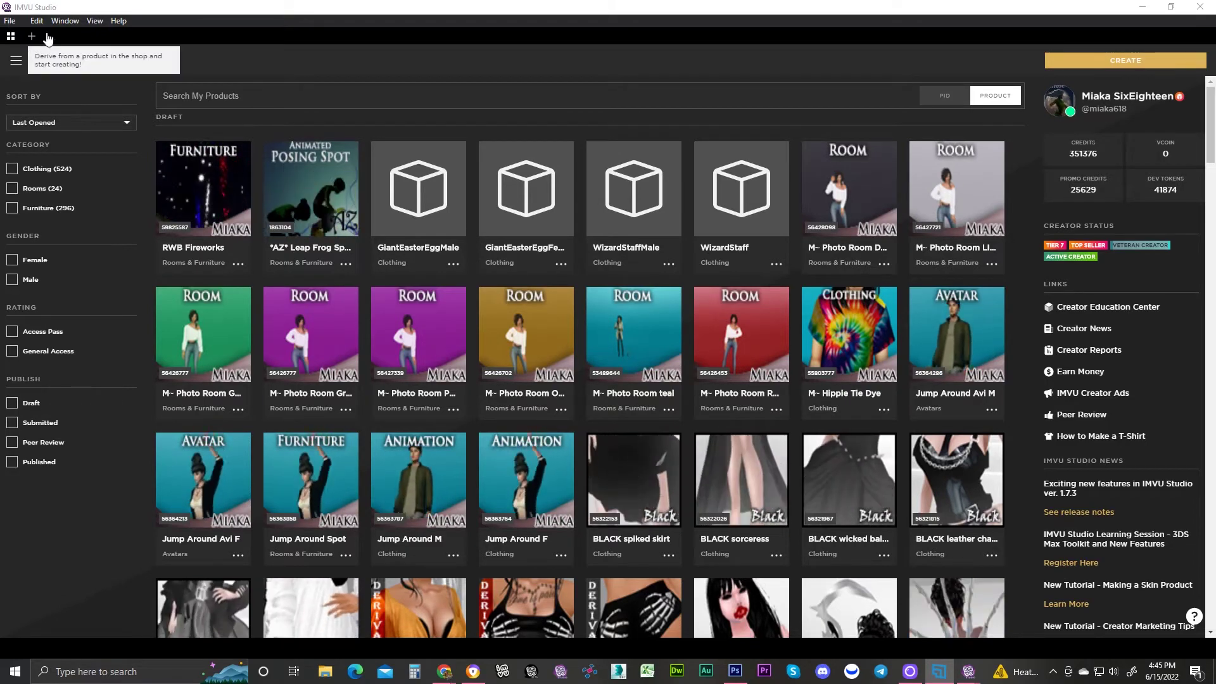
- Create a new product derived from the Female avatar in the Avatars category
left_click(1139, 60)
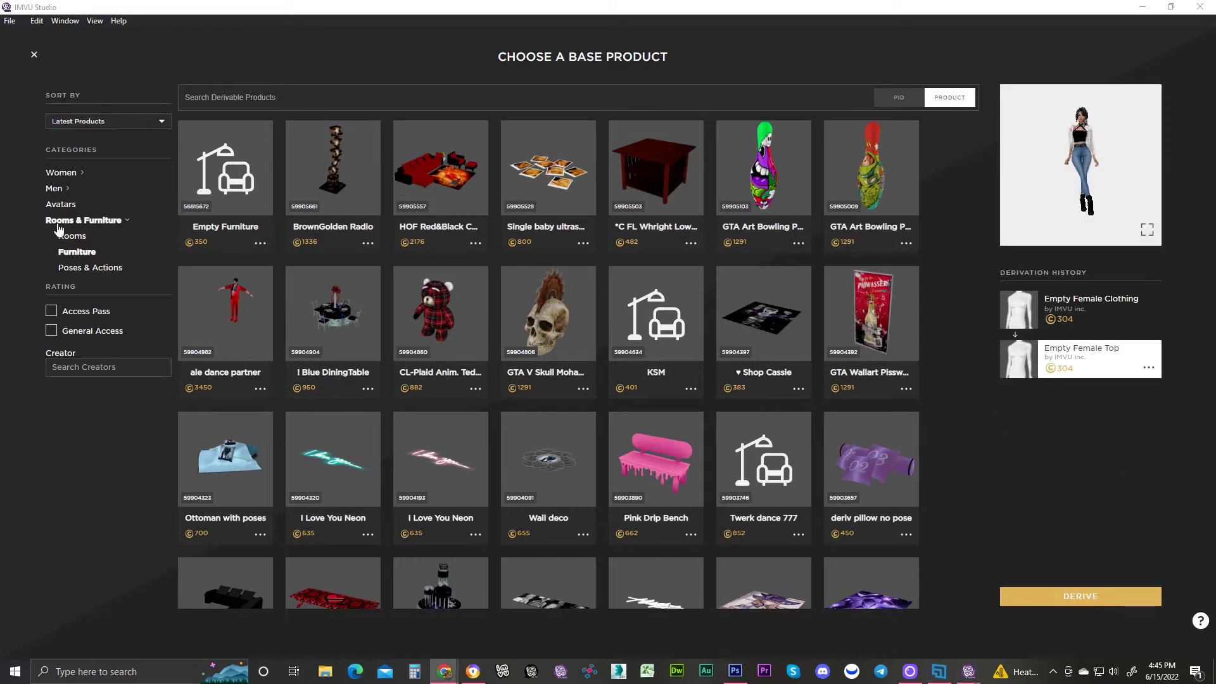
left_click(67, 206)
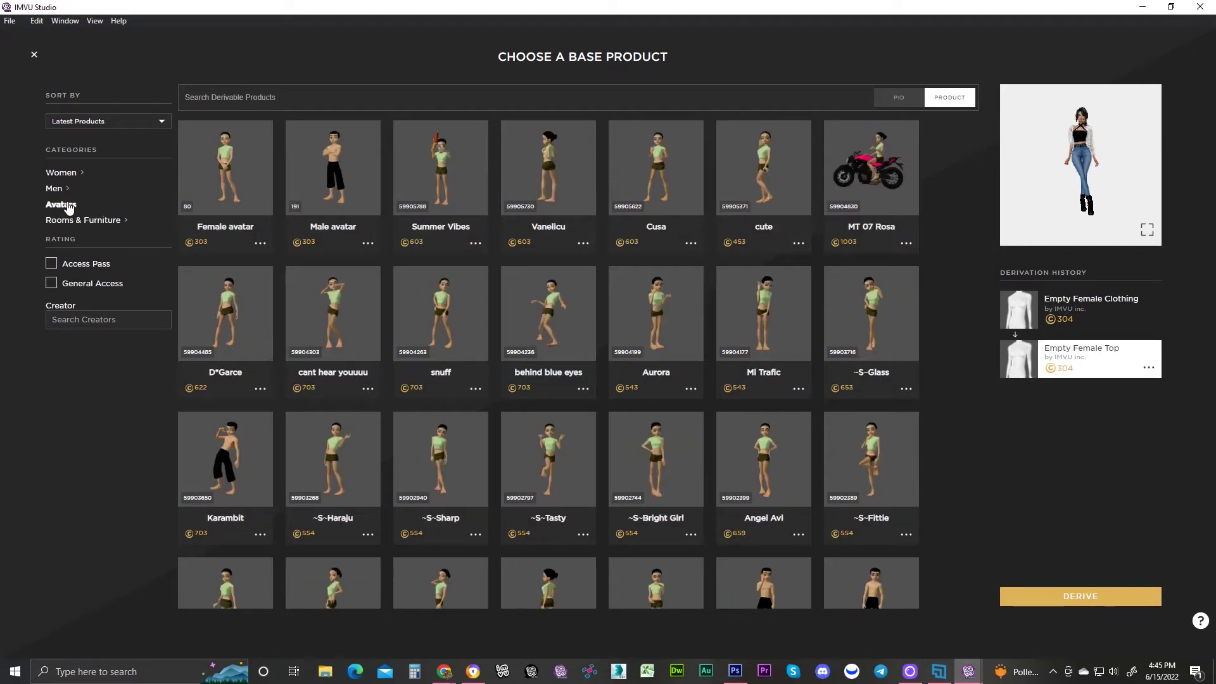
left_click(212, 173)
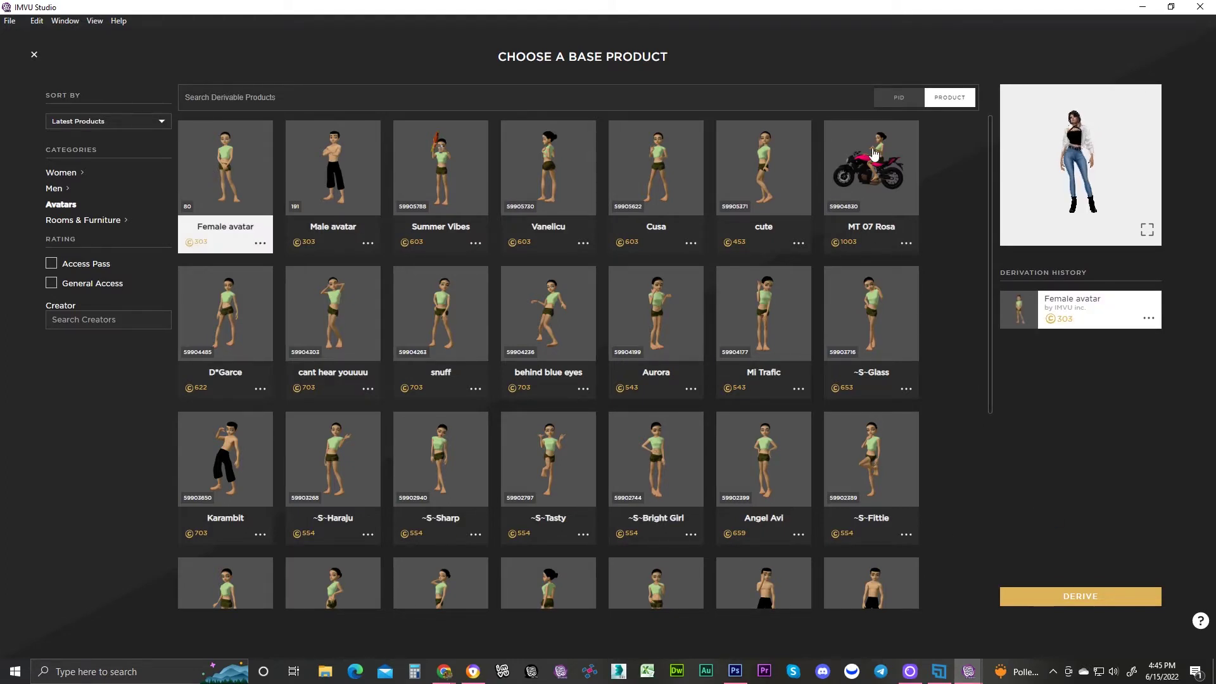
left_click(1086, 598)
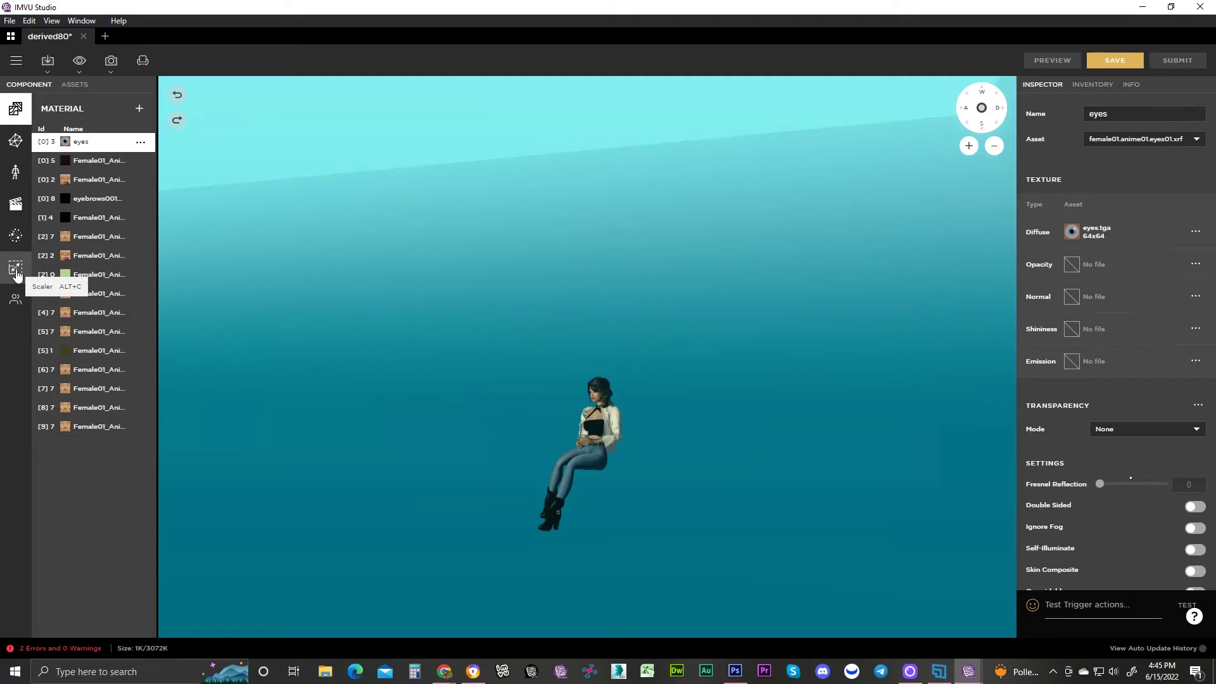
- Add a bone scale entry to the avatar and assign it to PelvisNode
left_click(17, 275)
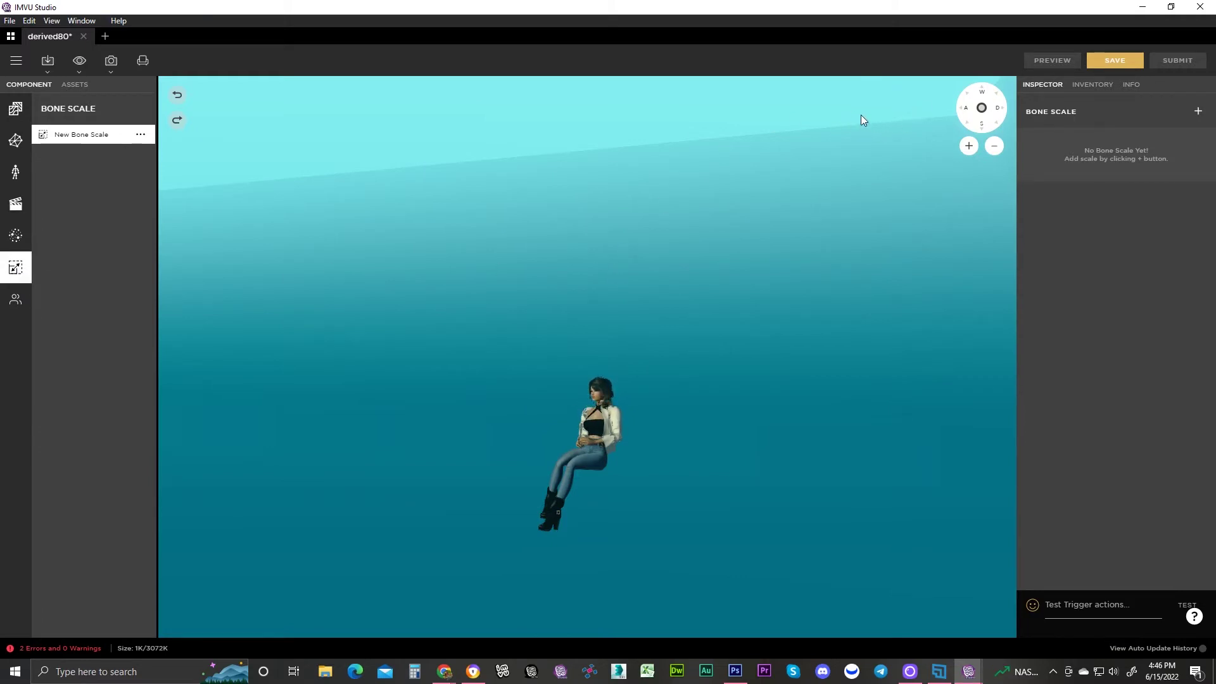
left_click(1199, 112)
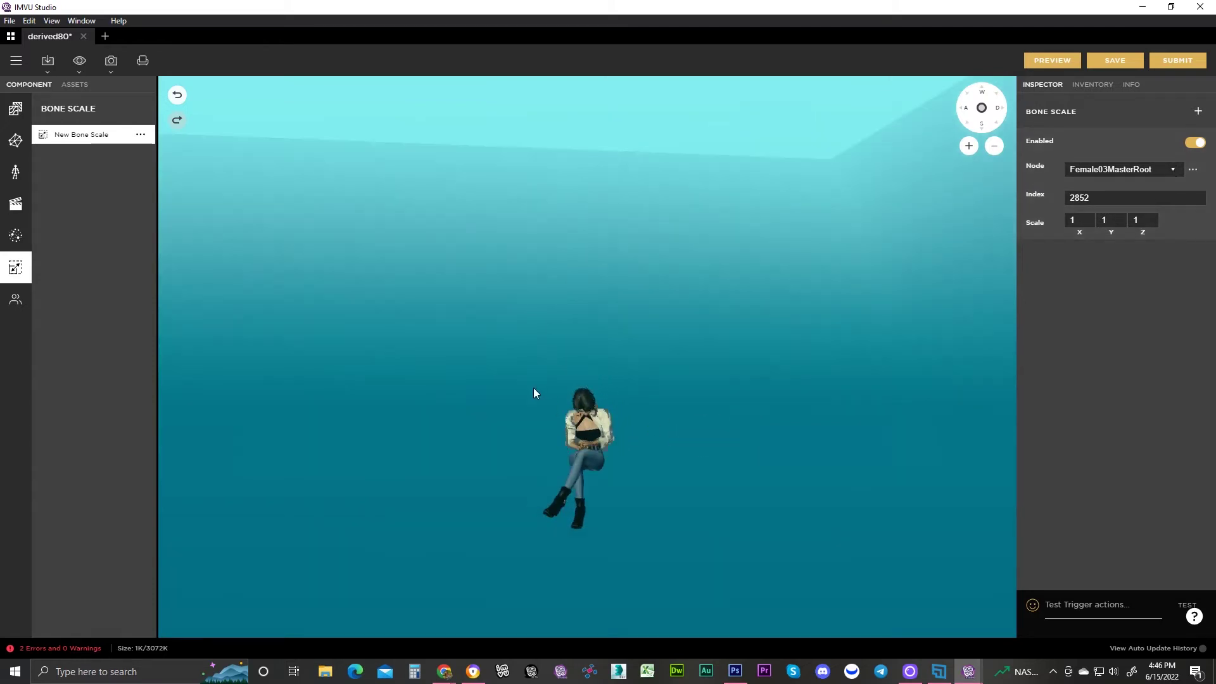
scroll(534, 387, "up", 5)
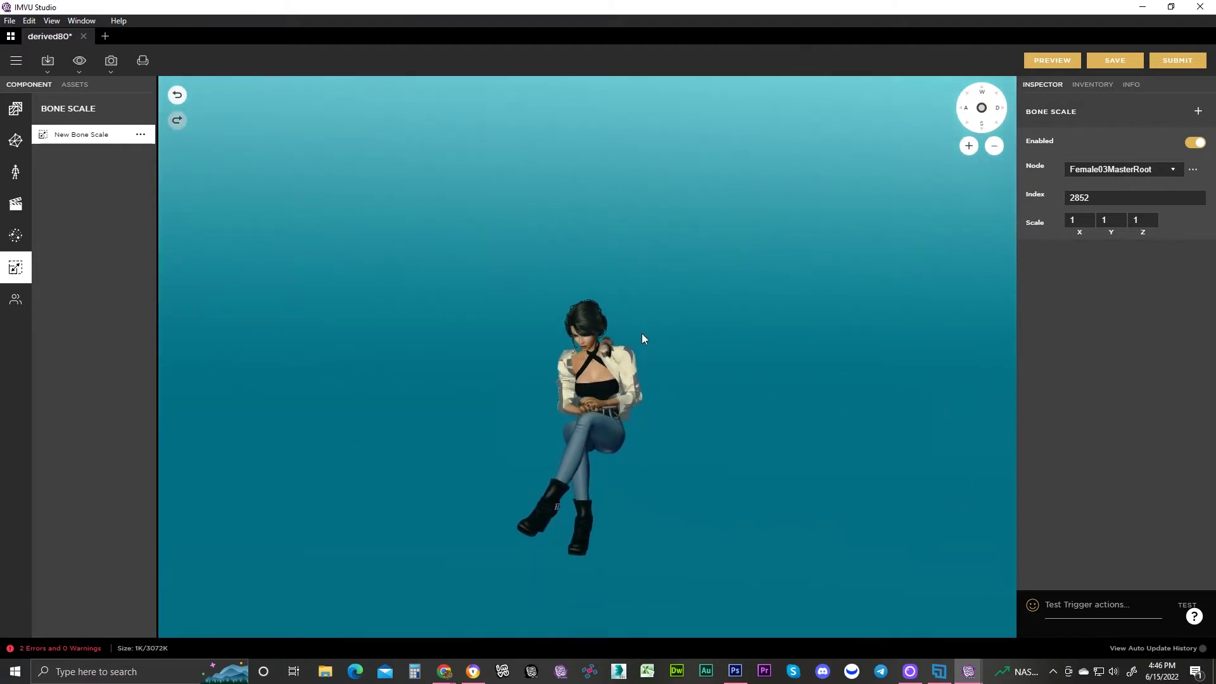
scroll(640, 335, "up", 2)
scroll(640, 336, "up", 2)
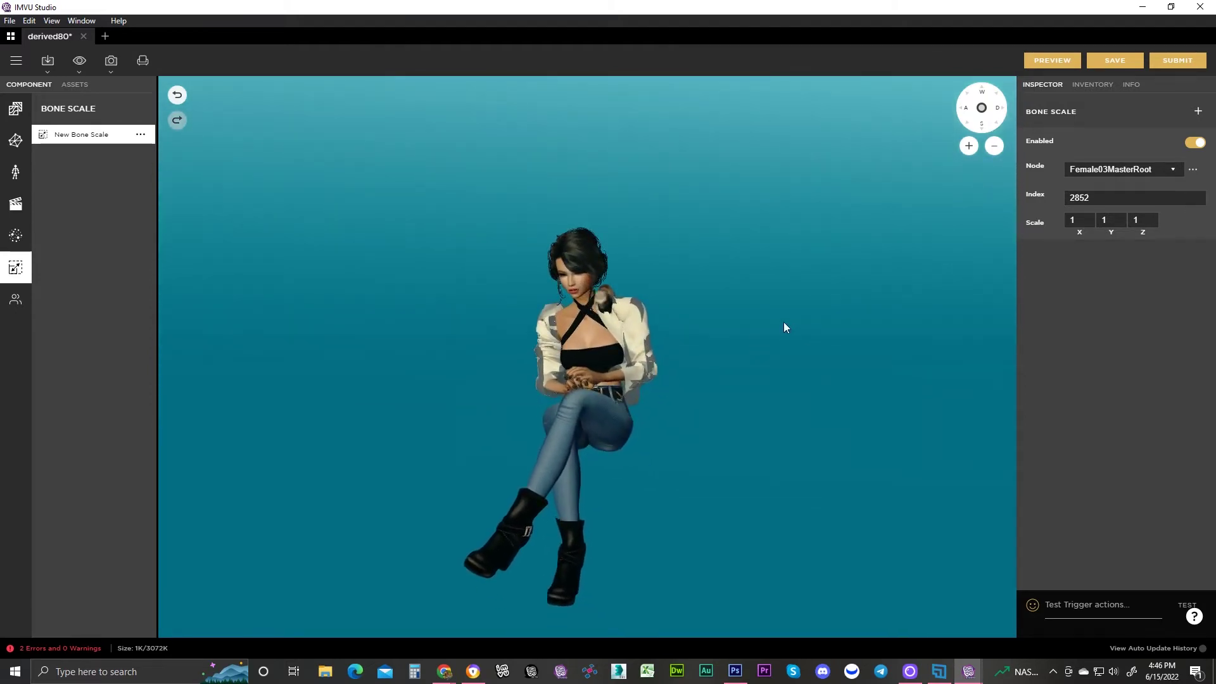
left_click(1172, 170)
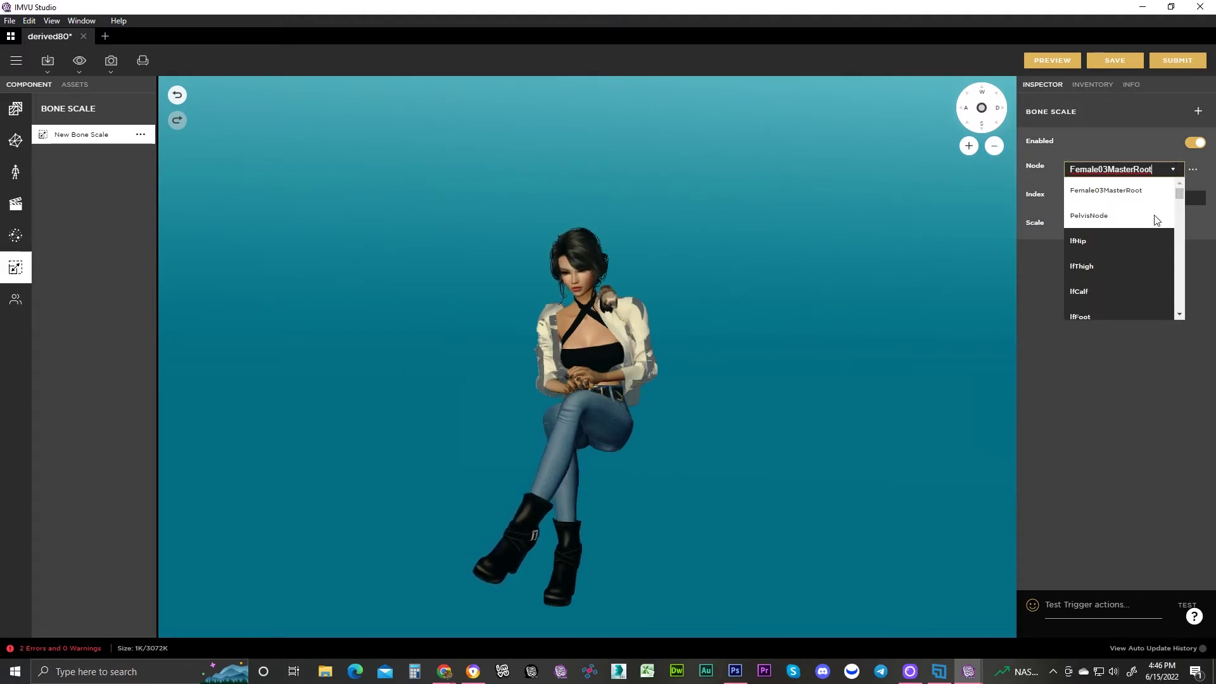
scroll(1138, 257, "down", 1)
scroll(1137, 257, "up", 1)
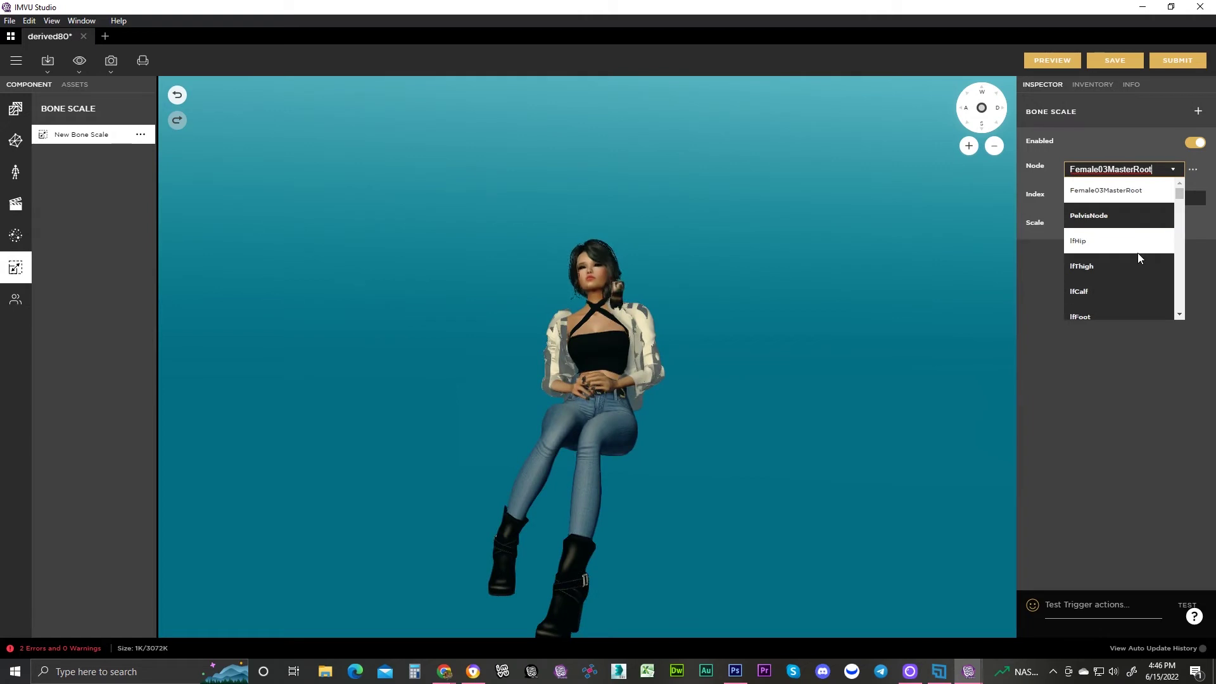
left_click(1103, 216)
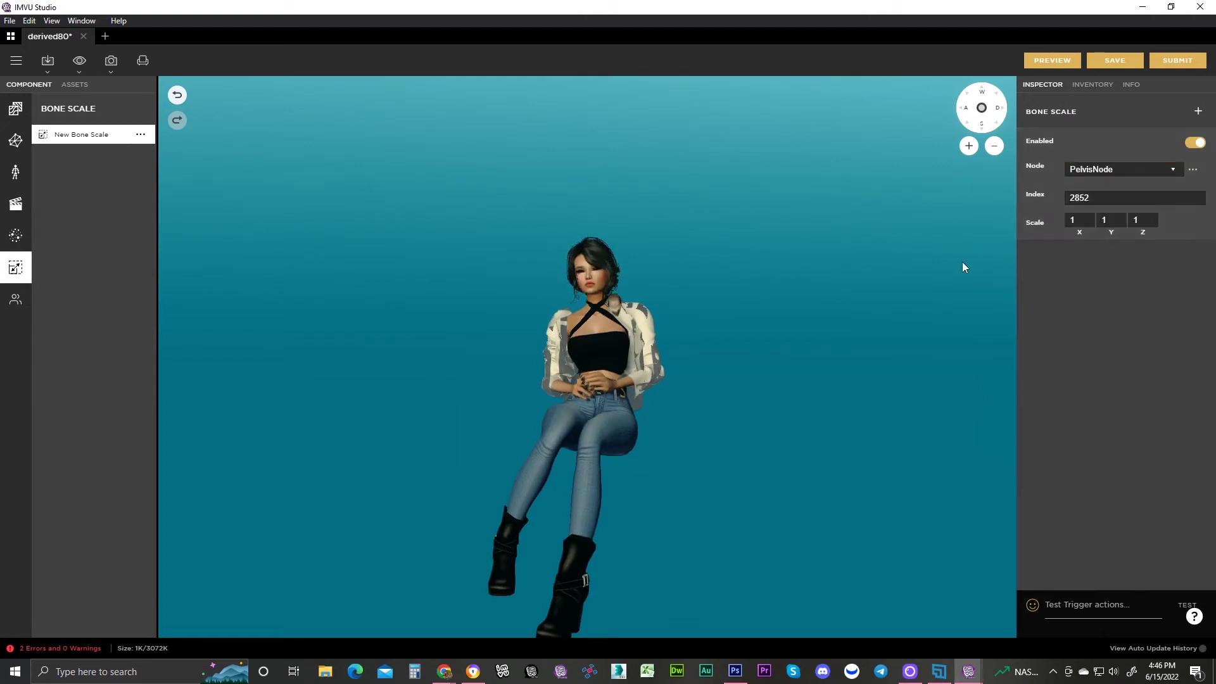
- Set the PelvisNode Z scale to 2 and preview the avatar's new proportions
left_click_drag(1080, 222, 1066, 226)
left_click(1145, 219)
type("2")
key("Return")
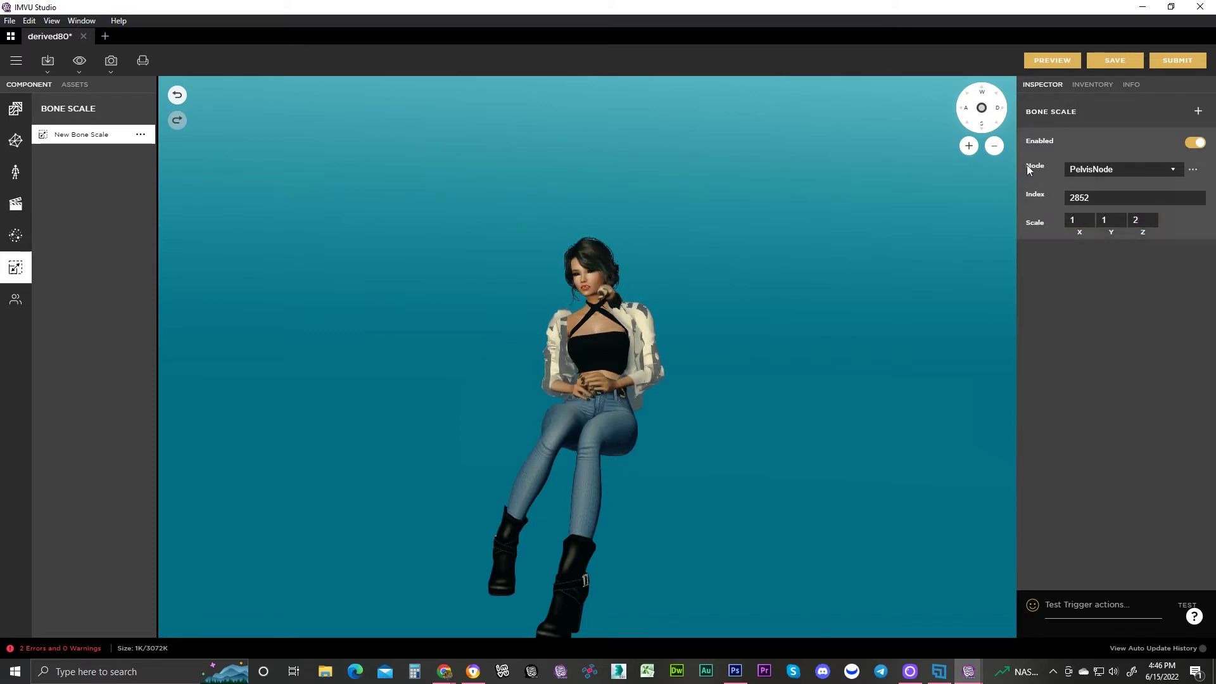
left_click(1058, 59)
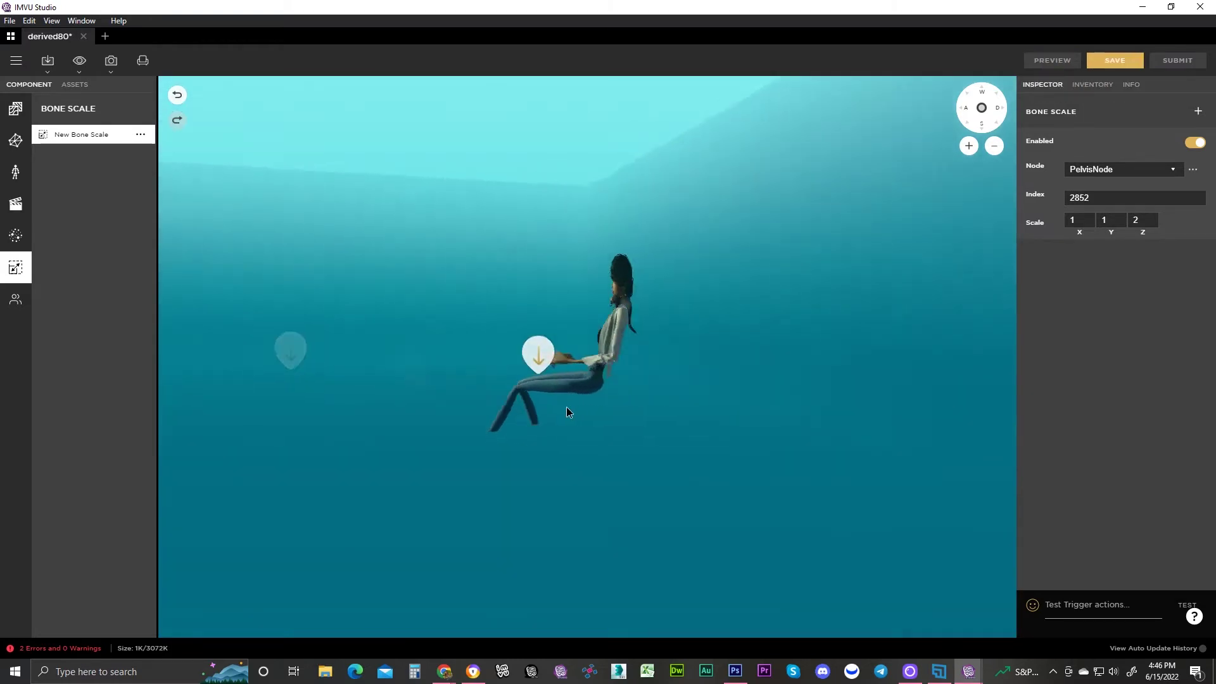
left_click_drag(566, 412, 769, 450)
key("ctrl+z")
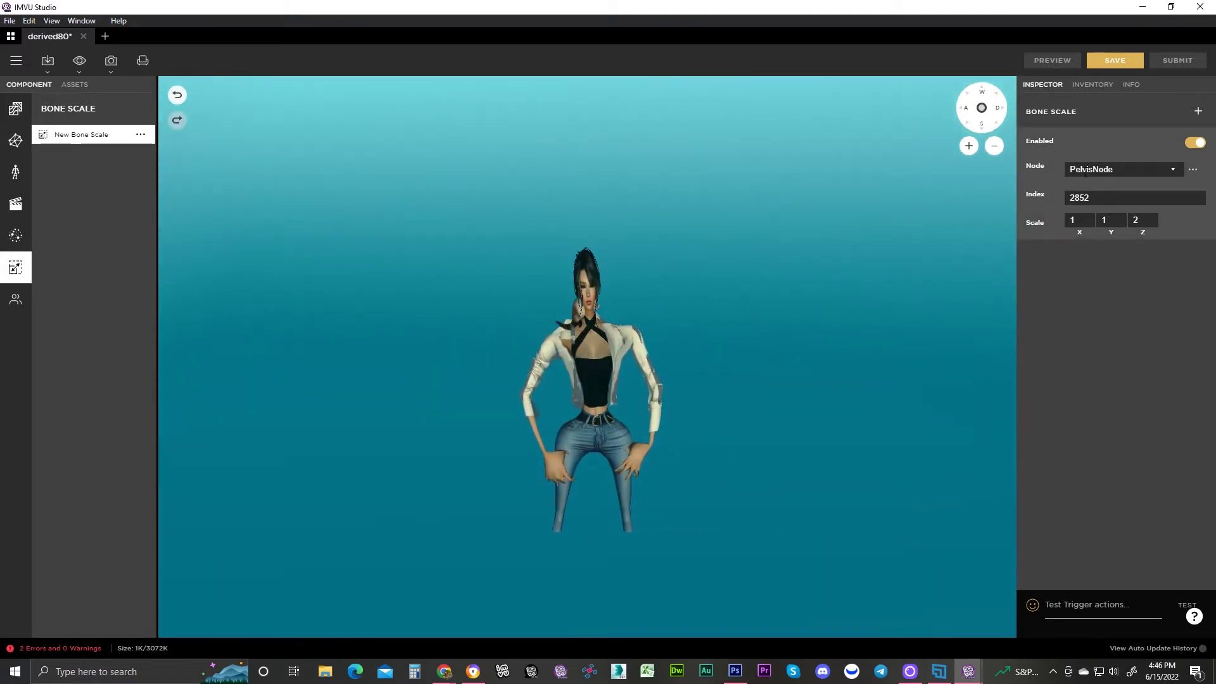
- Reset the bone scale entry's Z scale to 1 and reassign its node to lfFoot
left_click(1150, 222)
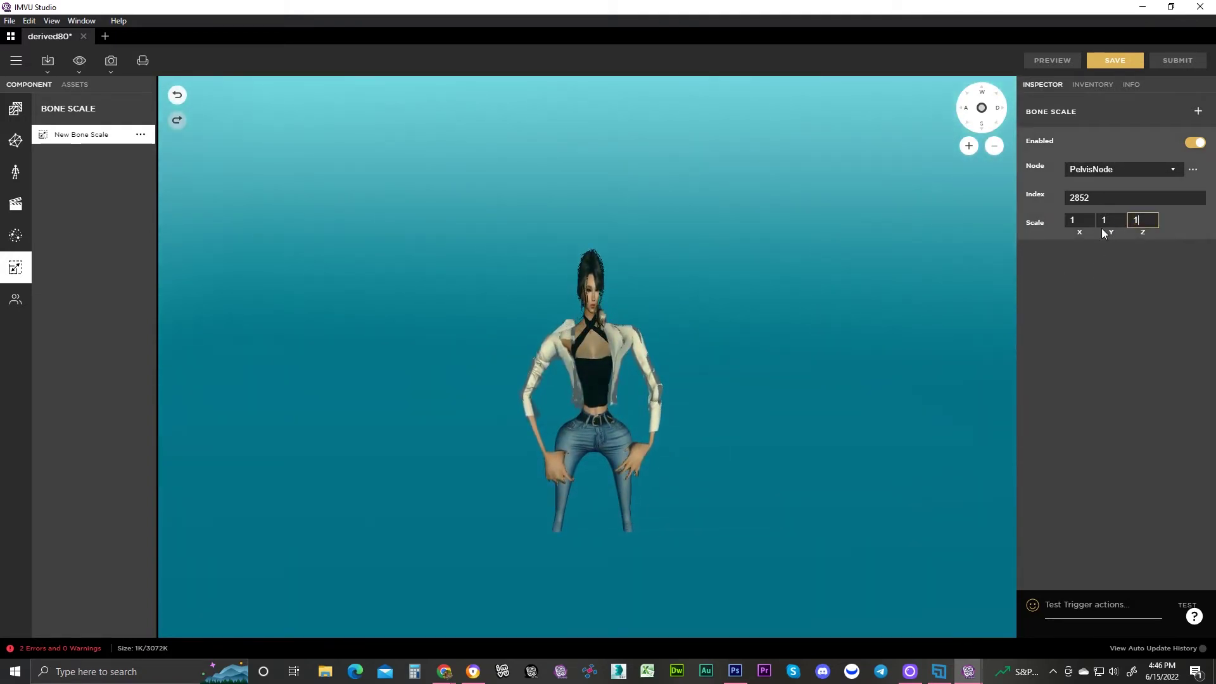
type("1")
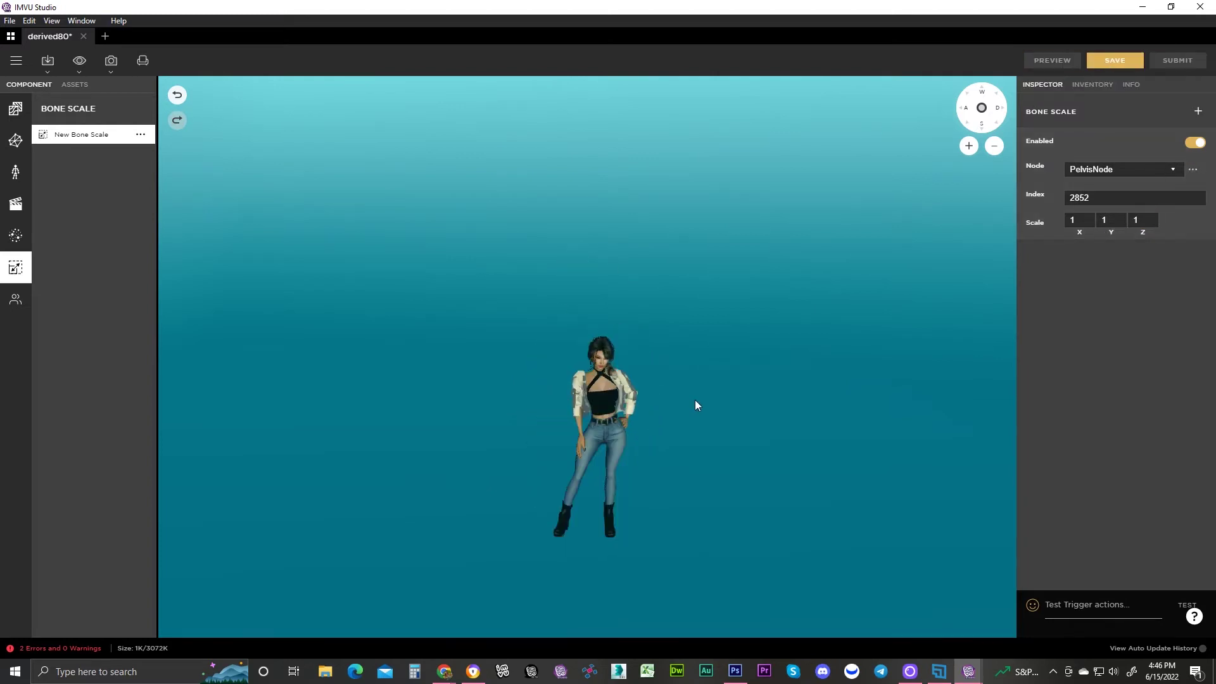
left_click(1173, 169)
scroll(1114, 267, "down", 3)
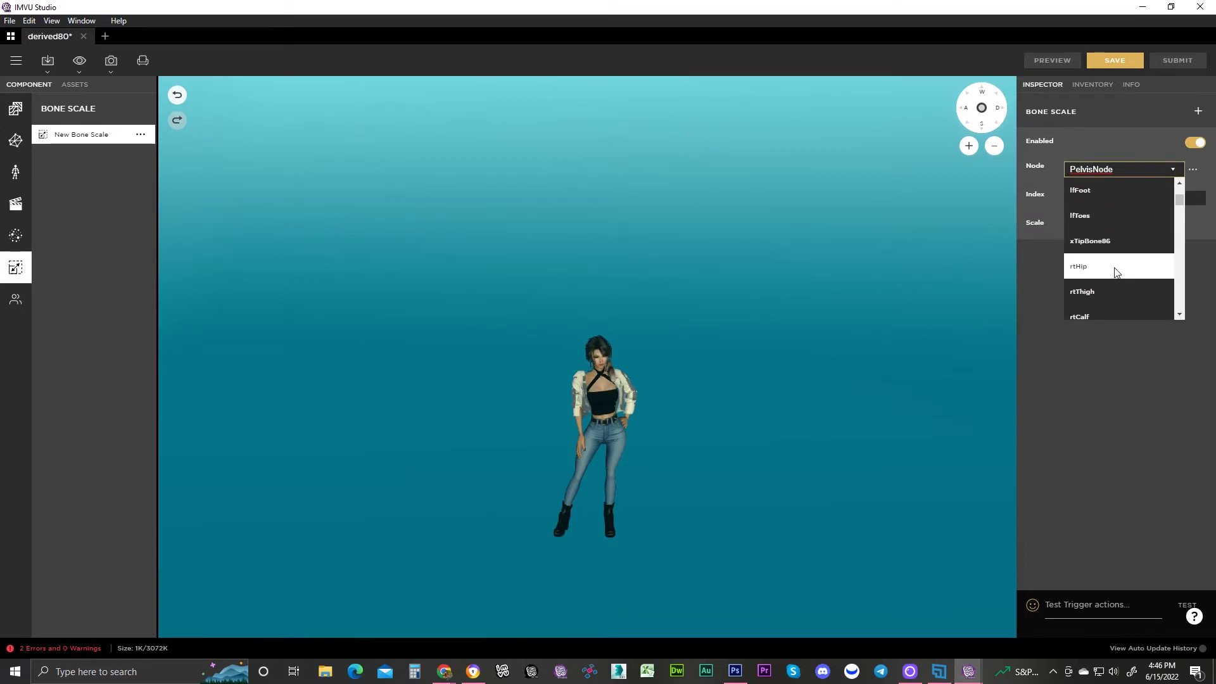
scroll(1116, 273, "up", 2)
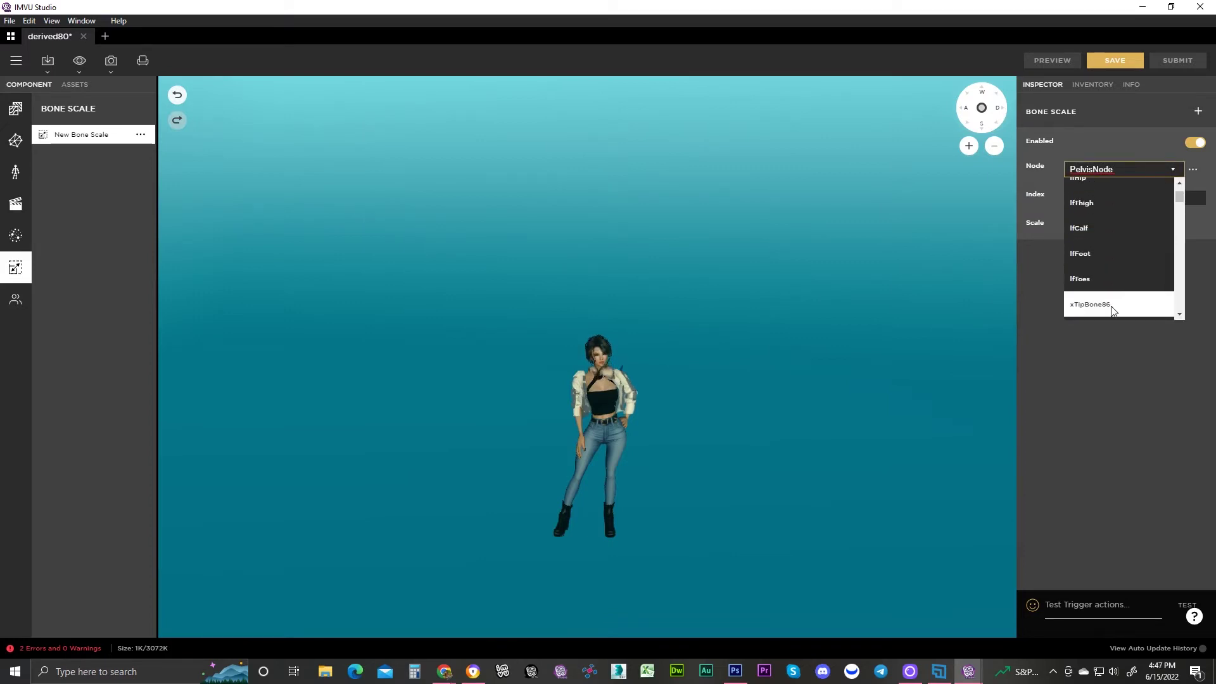
left_click(1095, 260)
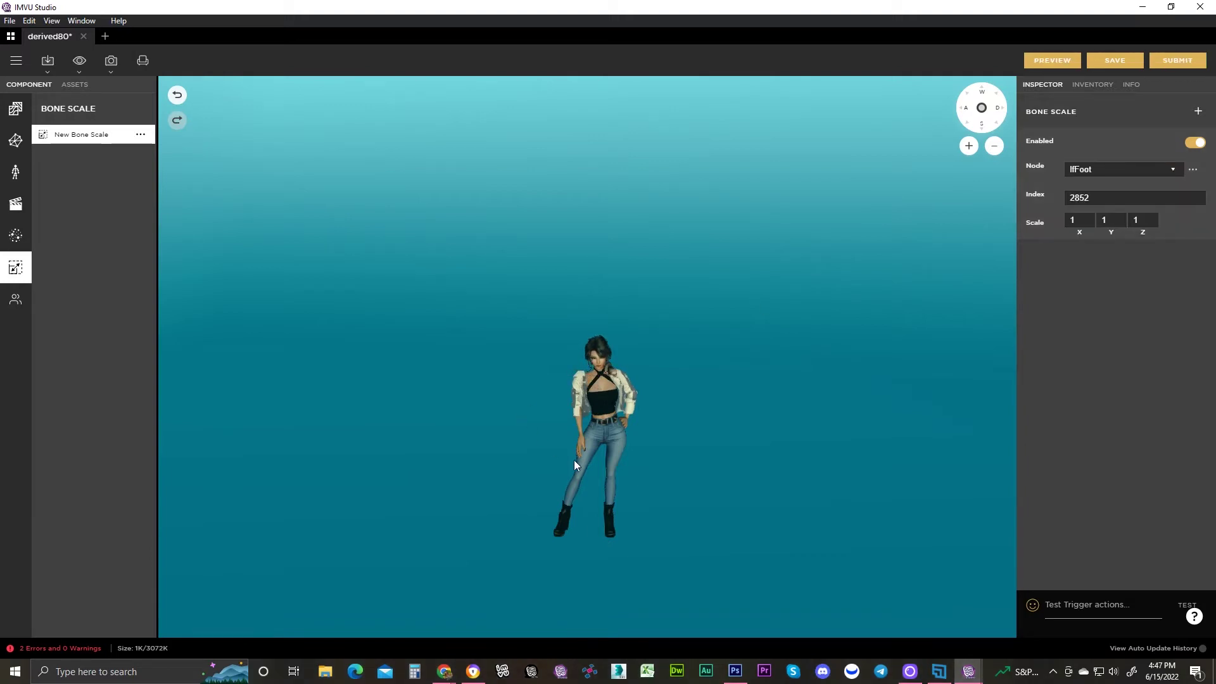
- Set the lfFoot X scale to 2 and preview the left foot up close
scroll(574, 459, "up", 3)
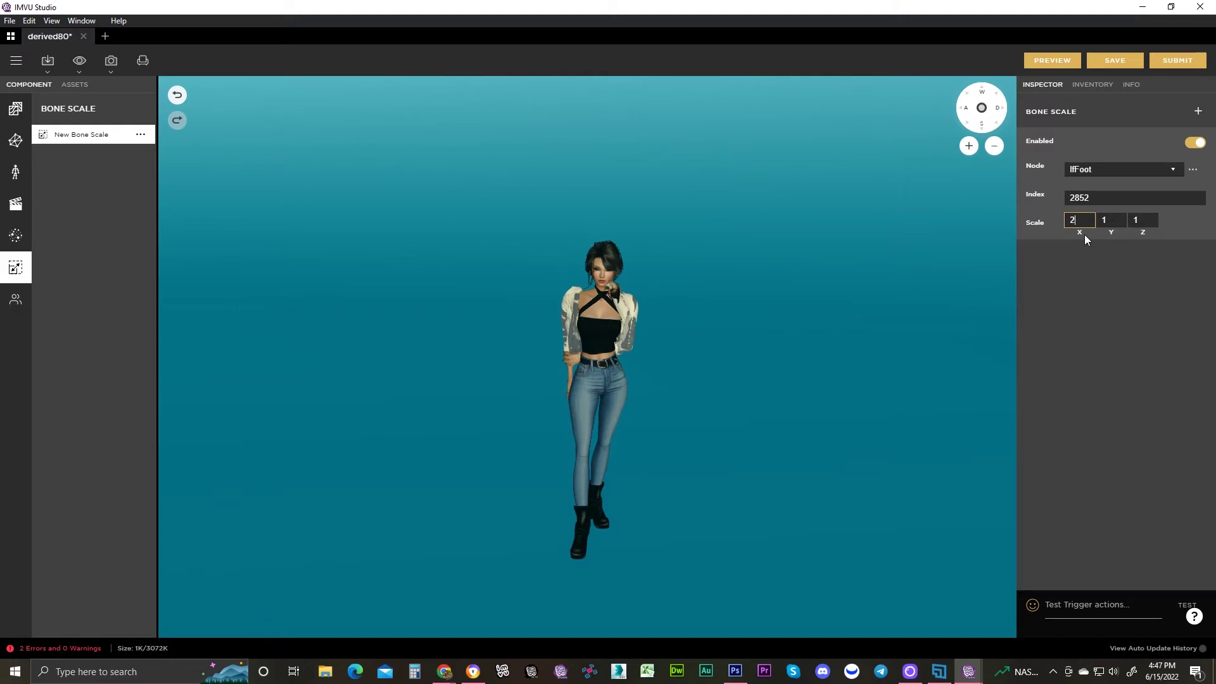
type("2")
left_click(1046, 62)
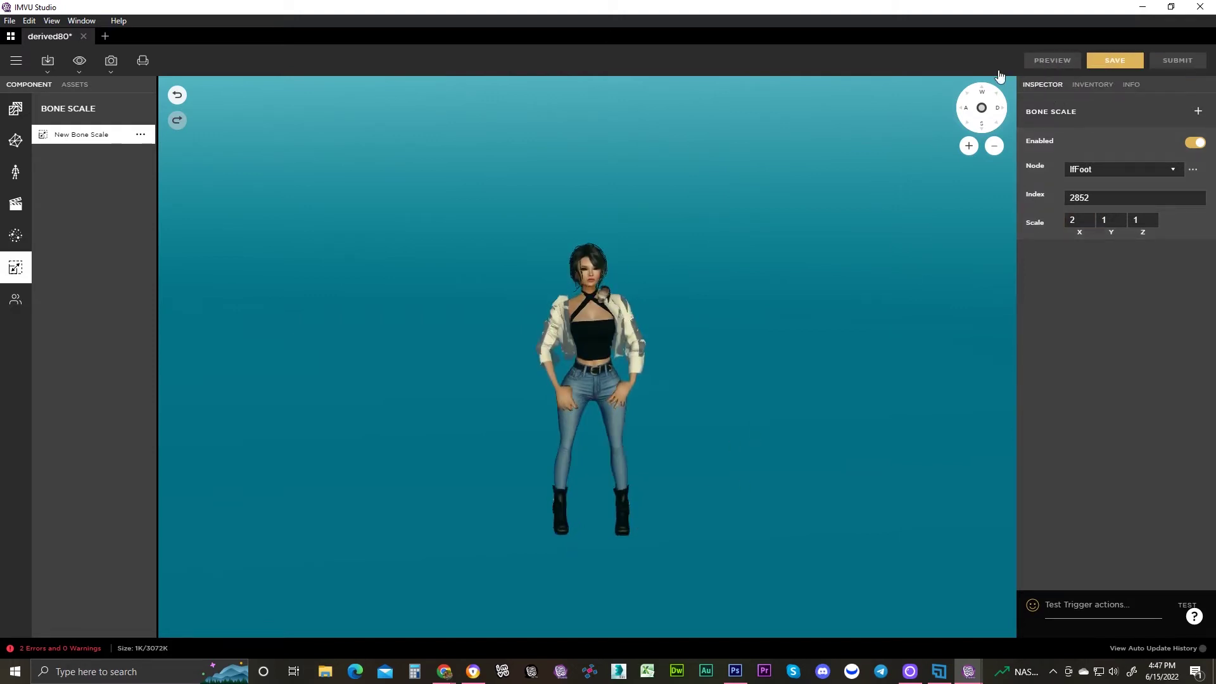
left_click_drag(734, 405, 592, 408)
scroll(579, 352, "up", 5)
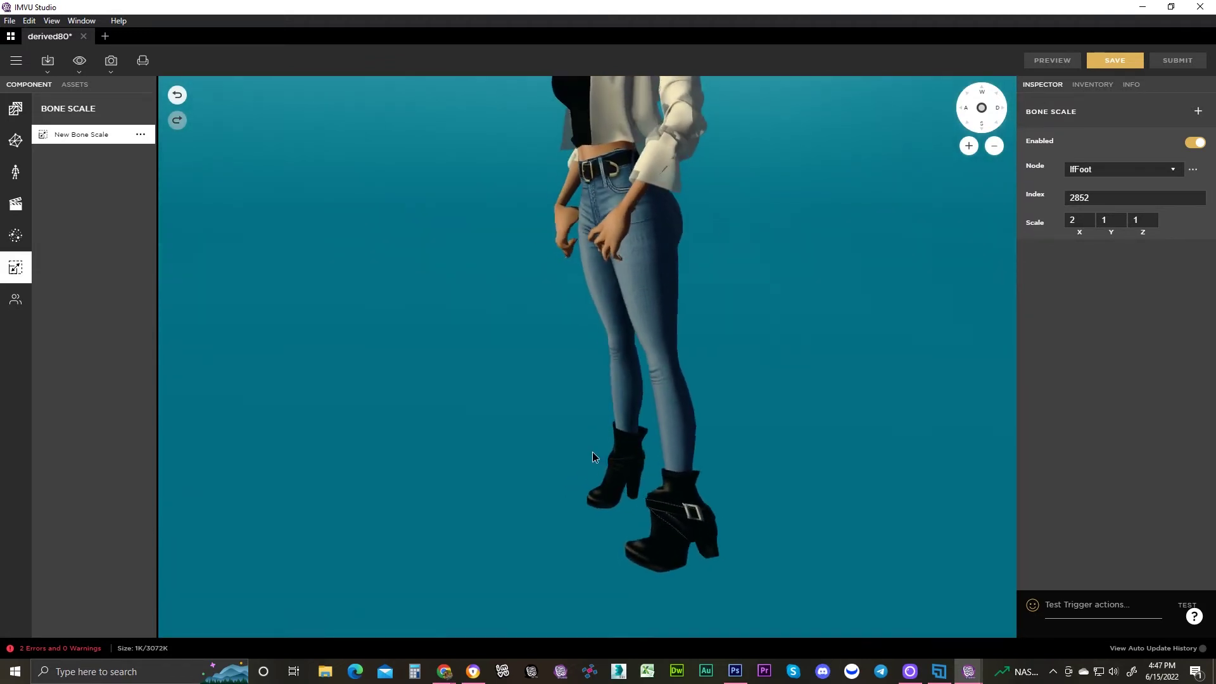
- Clear the lfFoot Y scale, set its Z scale to 2 and preview the foot
double_click(1108, 220)
type("2")
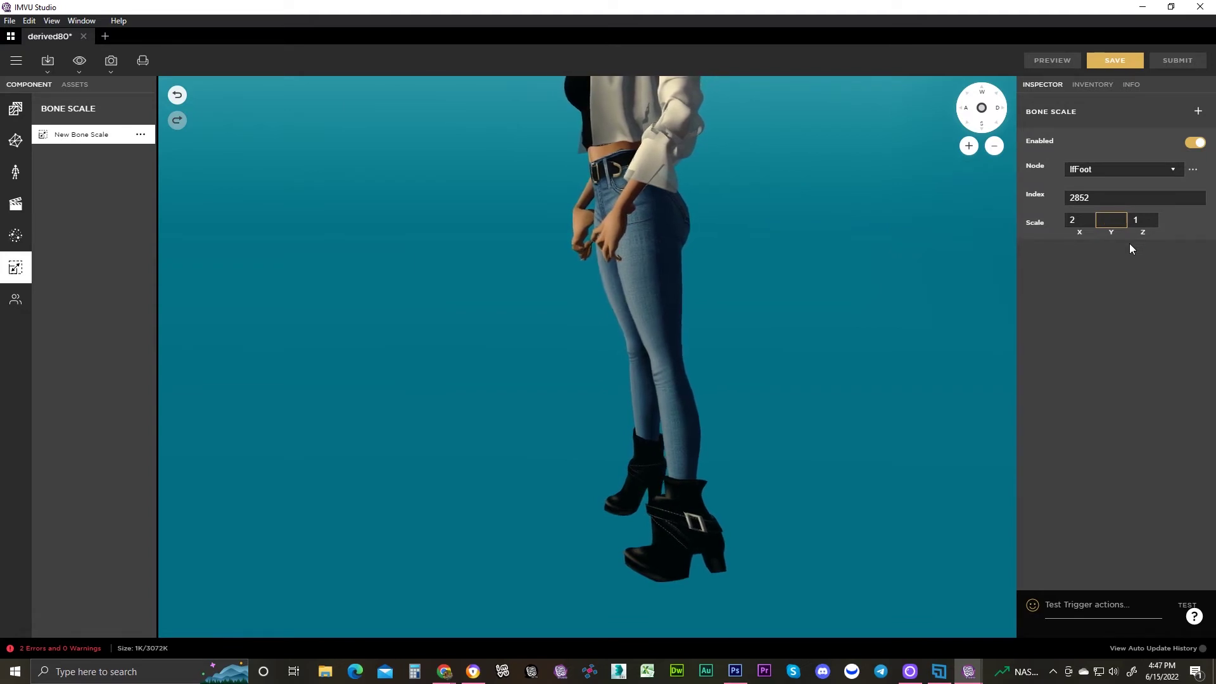
left_click(1137, 220)
key("BackSpace")
type("2")
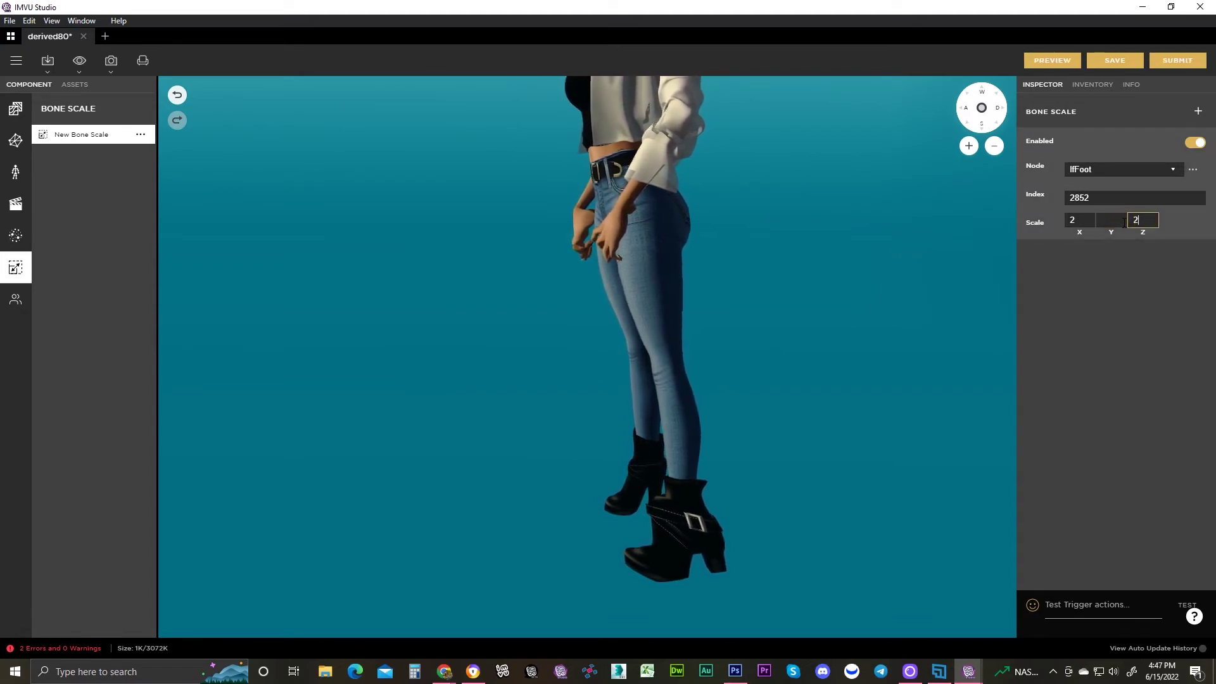
left_click(1052, 60)
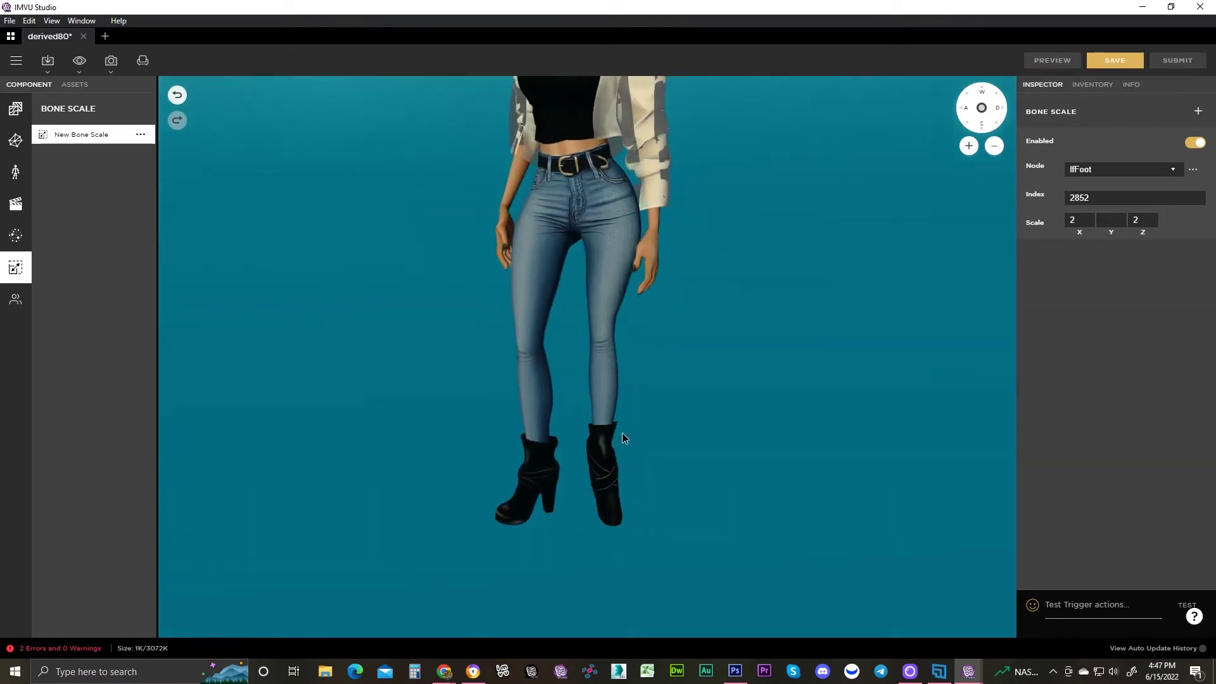
left_click_drag(596, 359, 717, 435)
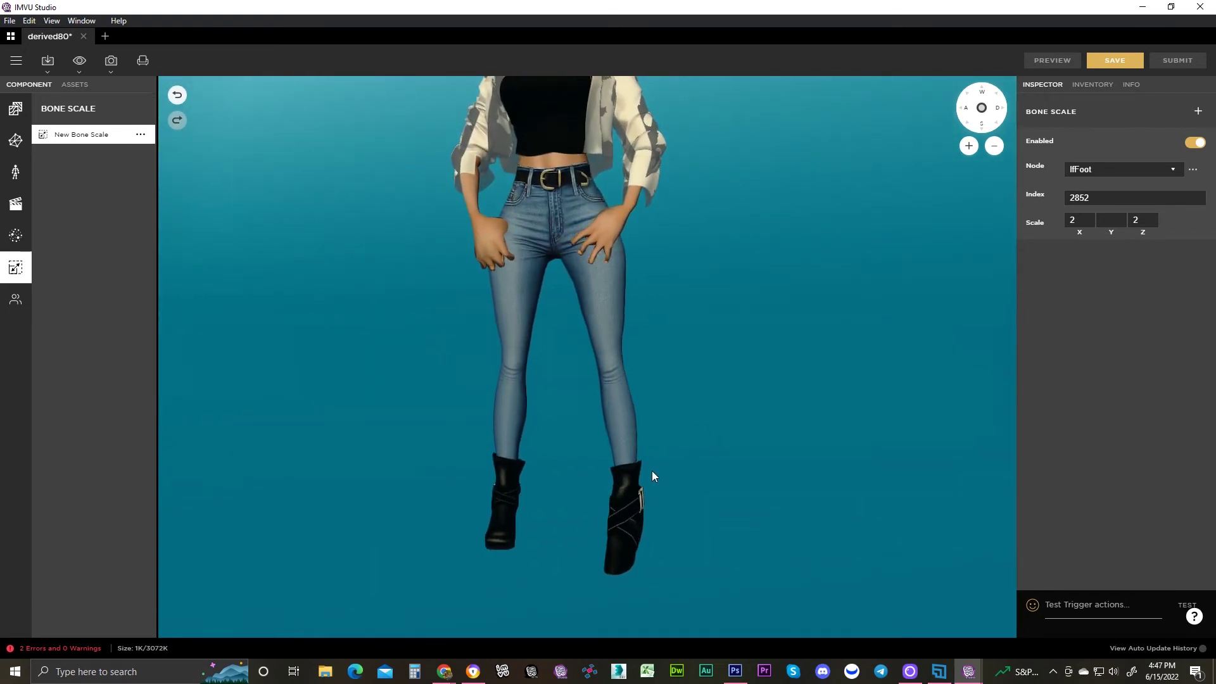
- Set the lfFoot Y scale to 2 and preview the uniformly scaled foot
left_click(1111, 220)
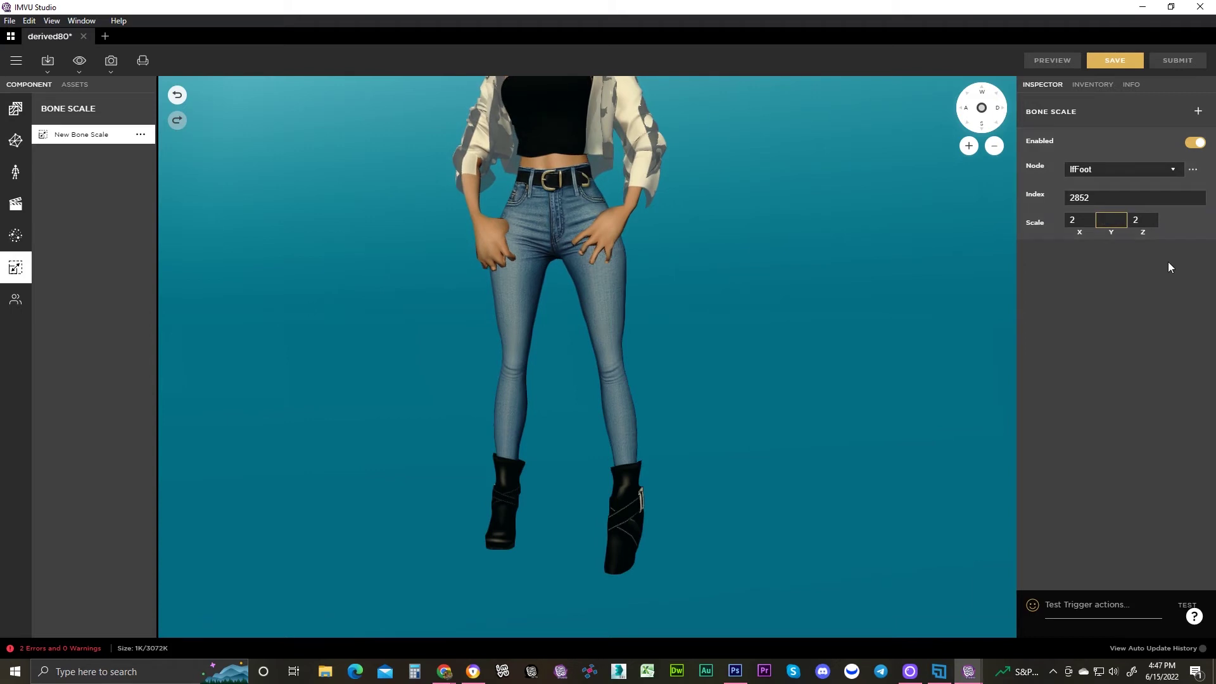
type("2")
left_click(1036, 59)
mouse_move(706, 521)
left_mouse_down()
mouse_move(795, 515)
mouse_move(555, 528)
mouse_move(527, 495)
mouse_move(683, 517)
left_mouse_up()
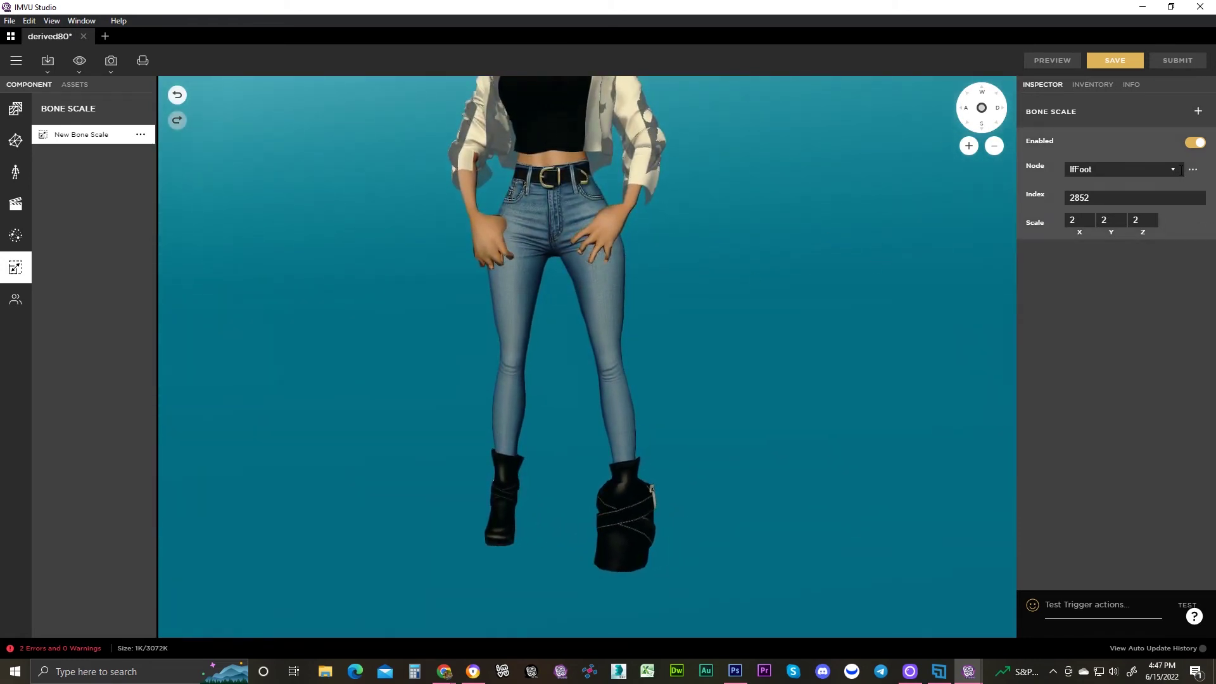
- Add a second bone scale entry and assign it to the lfThigh node
left_click(1198, 112)
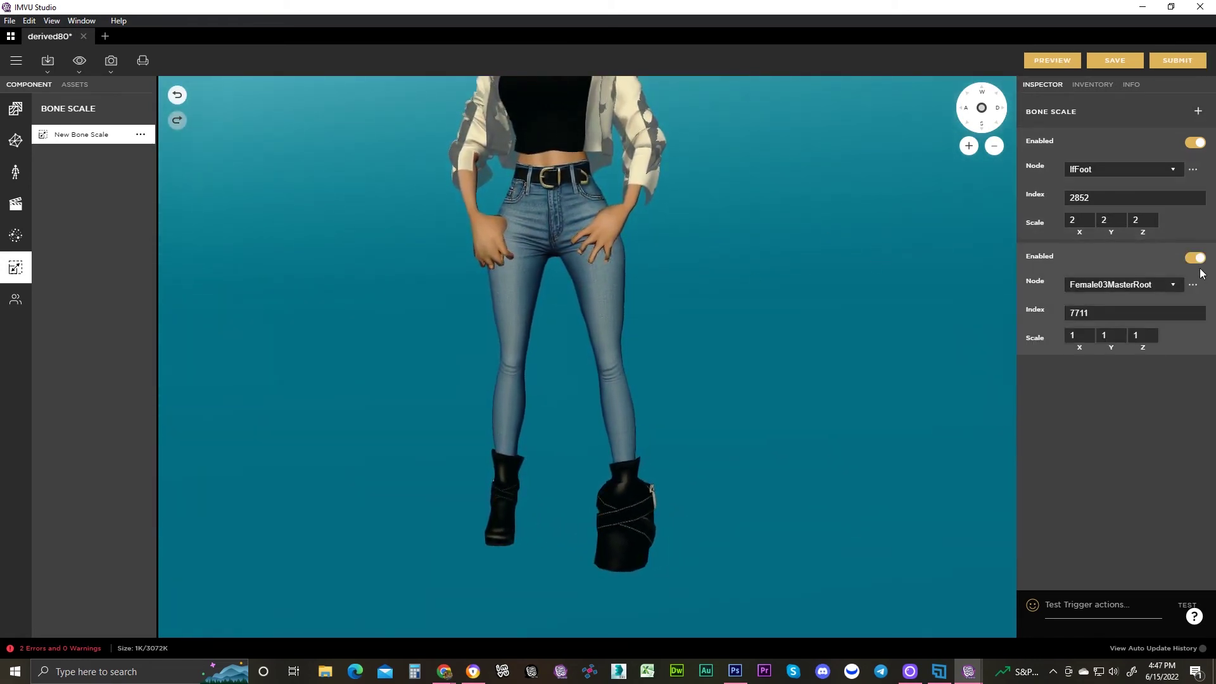
left_click(1182, 285)
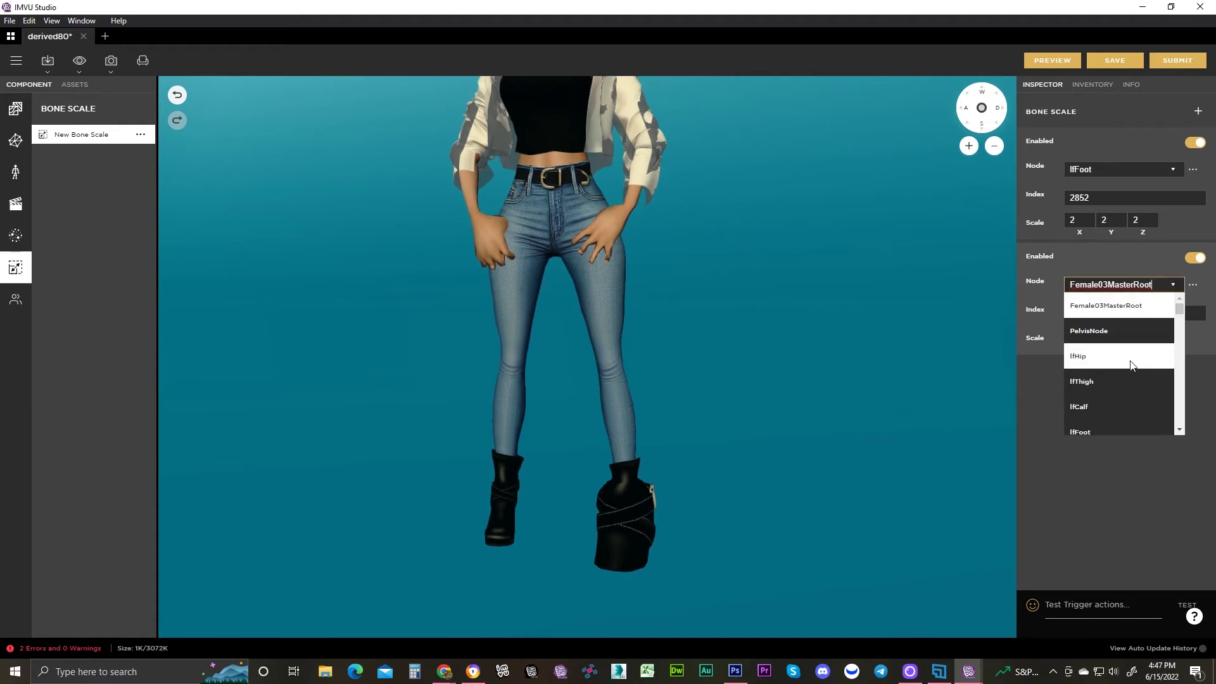
left_click(1115, 381)
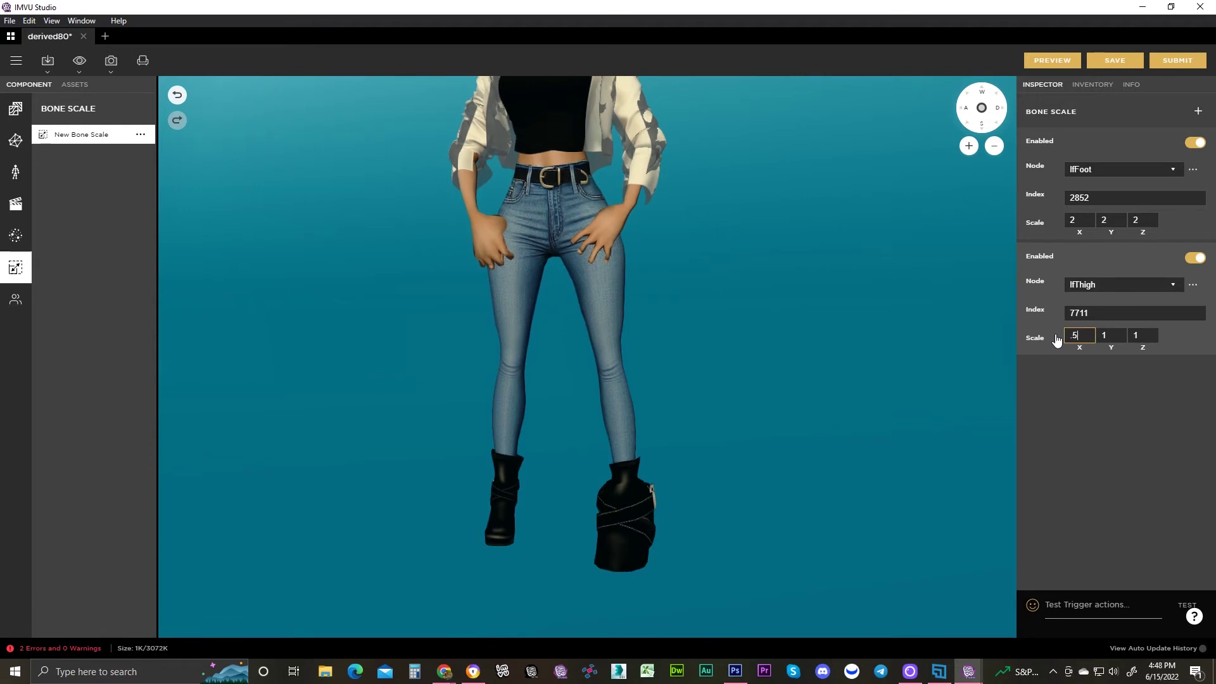
- Set the lfThigh scale to .5 on X, Y and Z and preview the avatar
key("Tab")
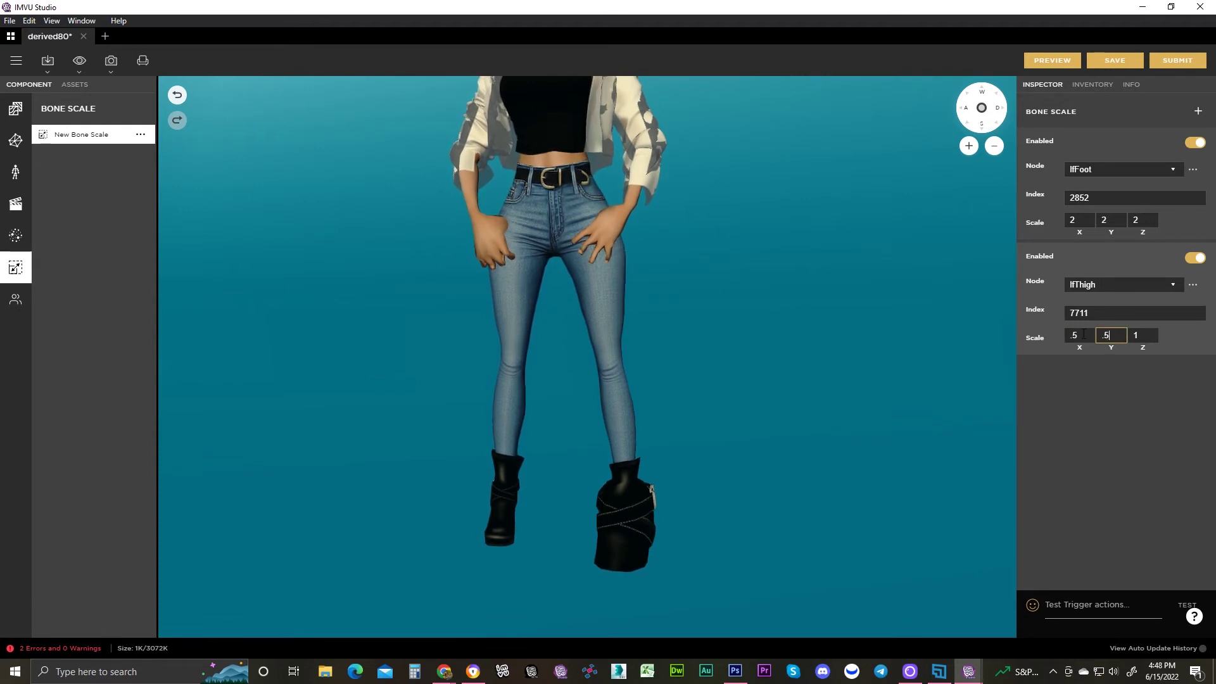
key("Tab")
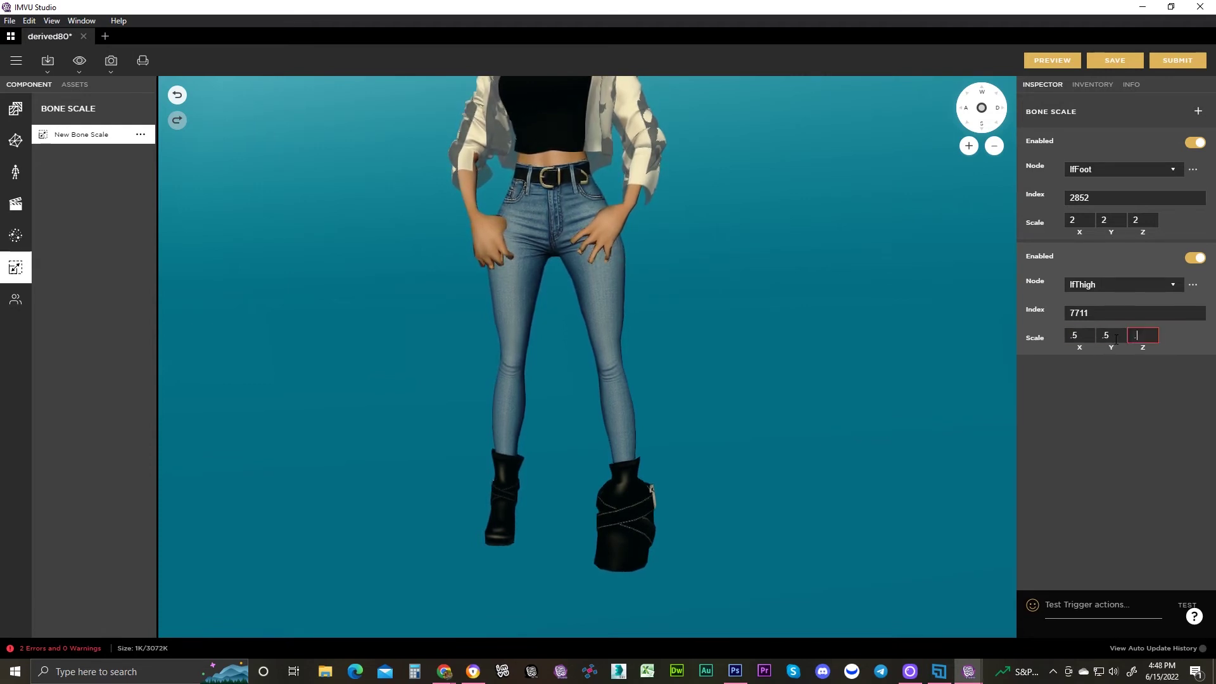
type(".5")
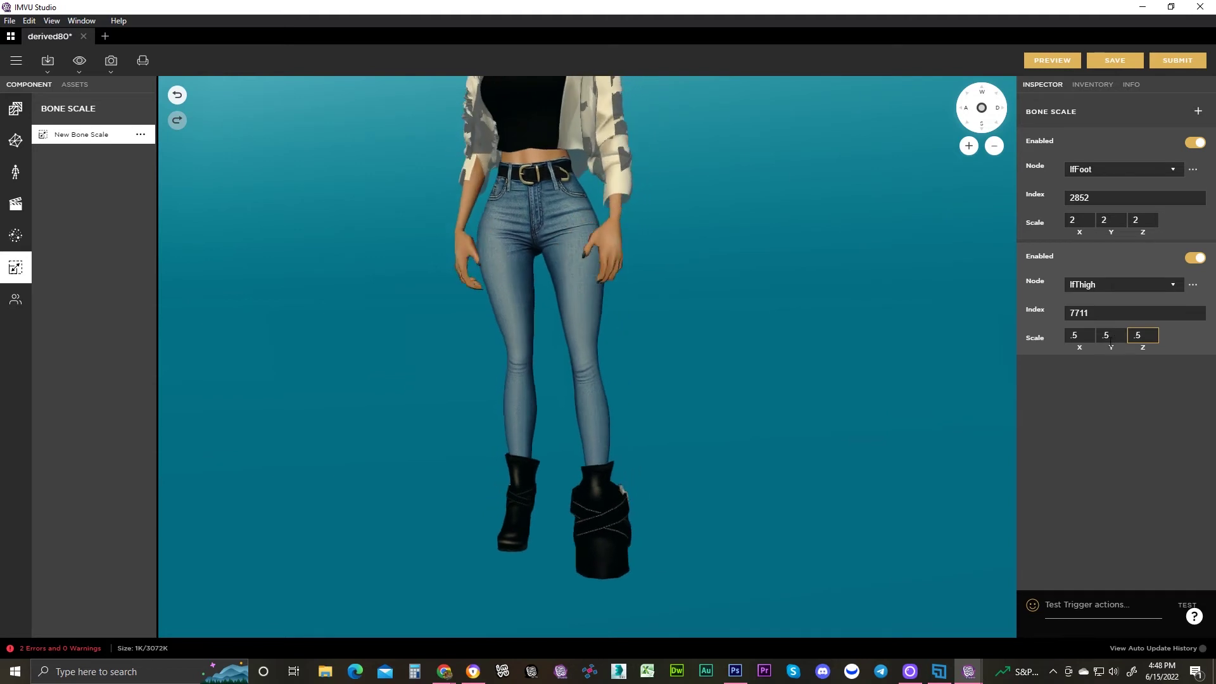
left_click(1042, 60)
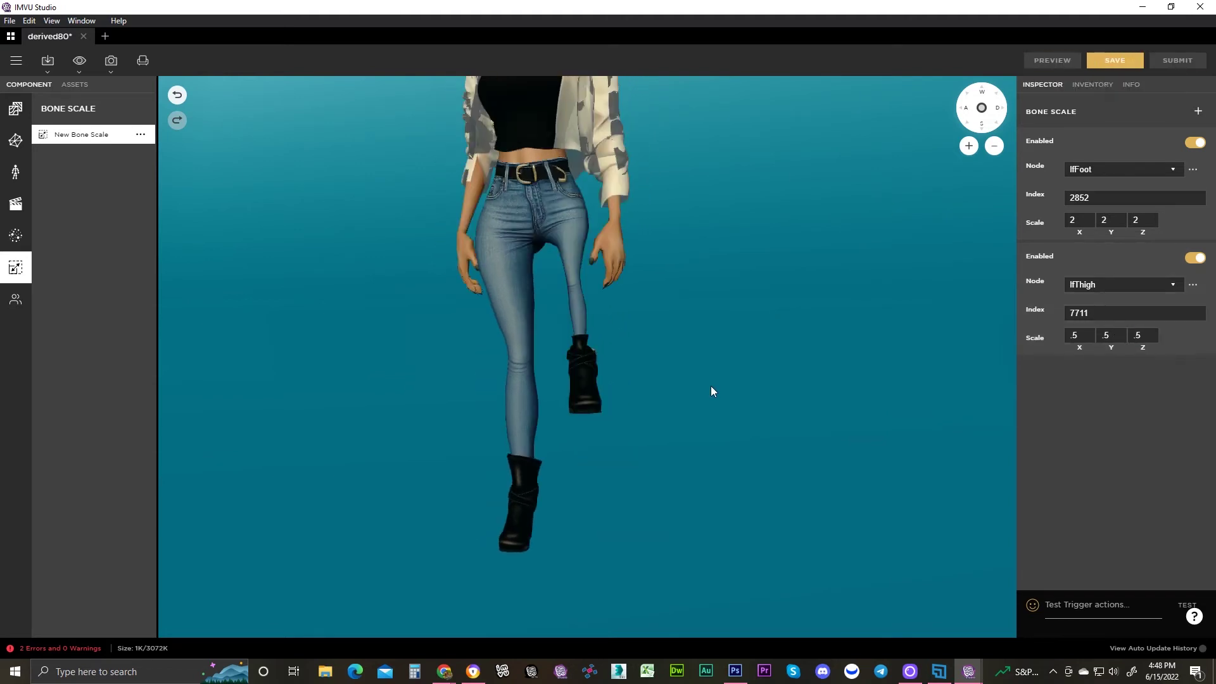
- Inspect the avatar's rescaled left thigh and foot from the side, the front and at full body length
left_click_drag(711, 386, 654, 381)
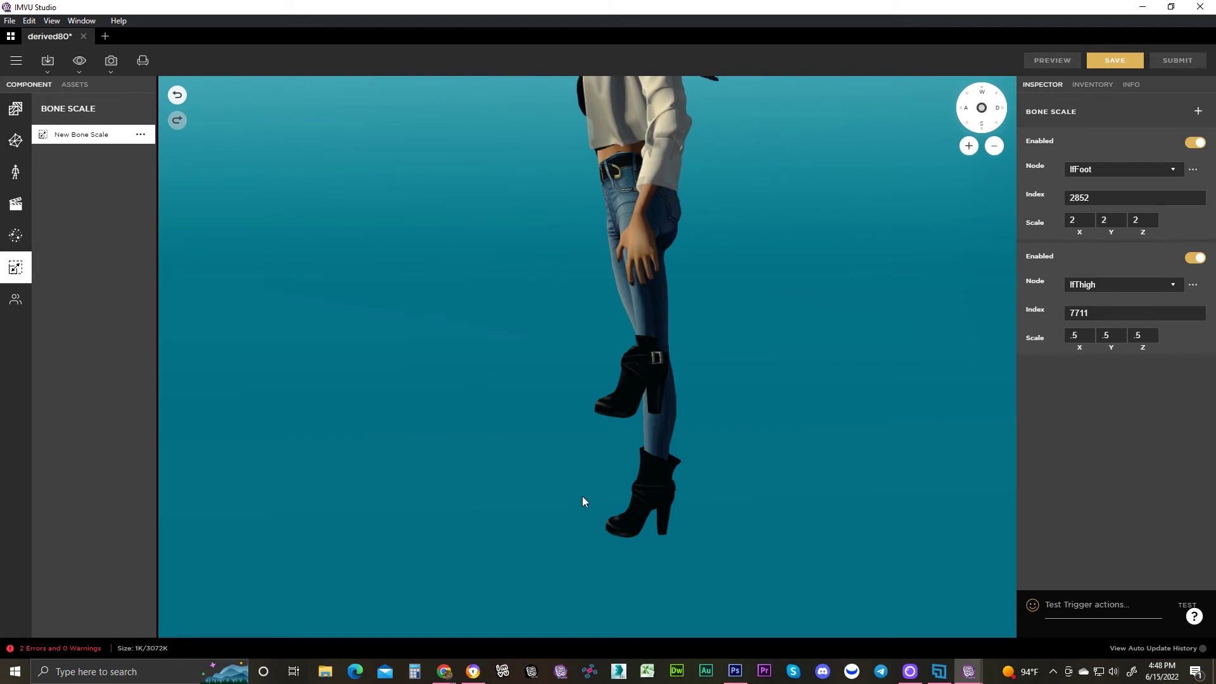
left_click_drag(507, 510, 598, 405)
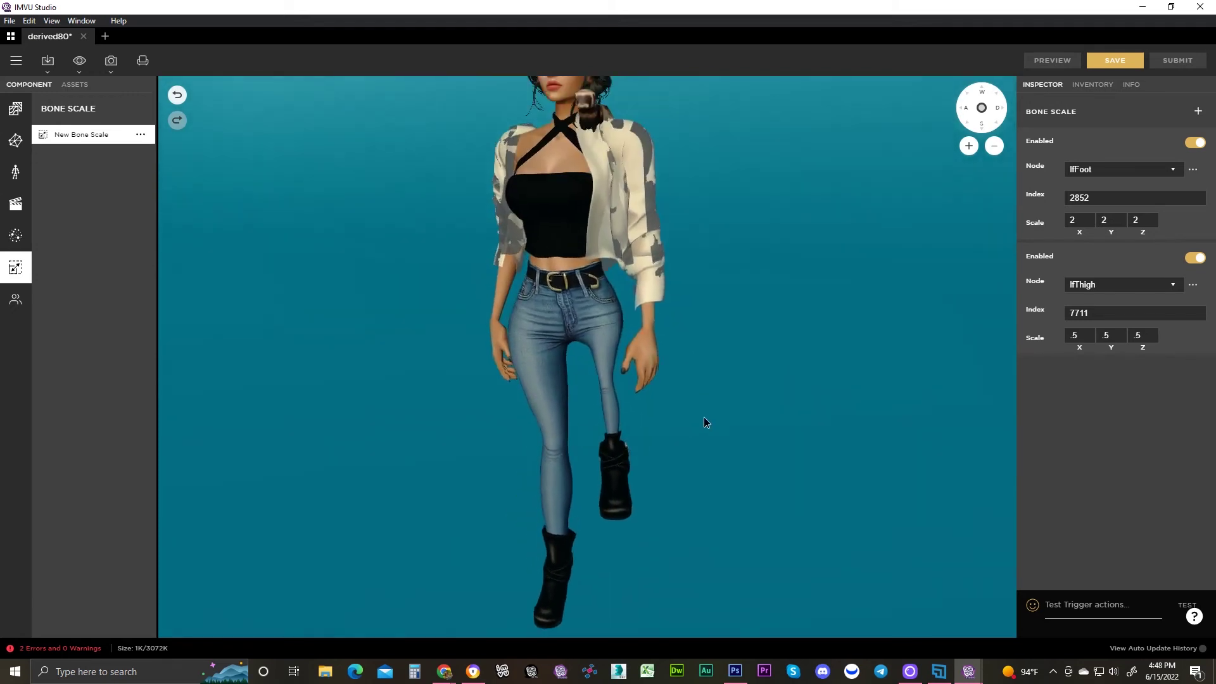
left_click_drag(316, 473, 594, 496)
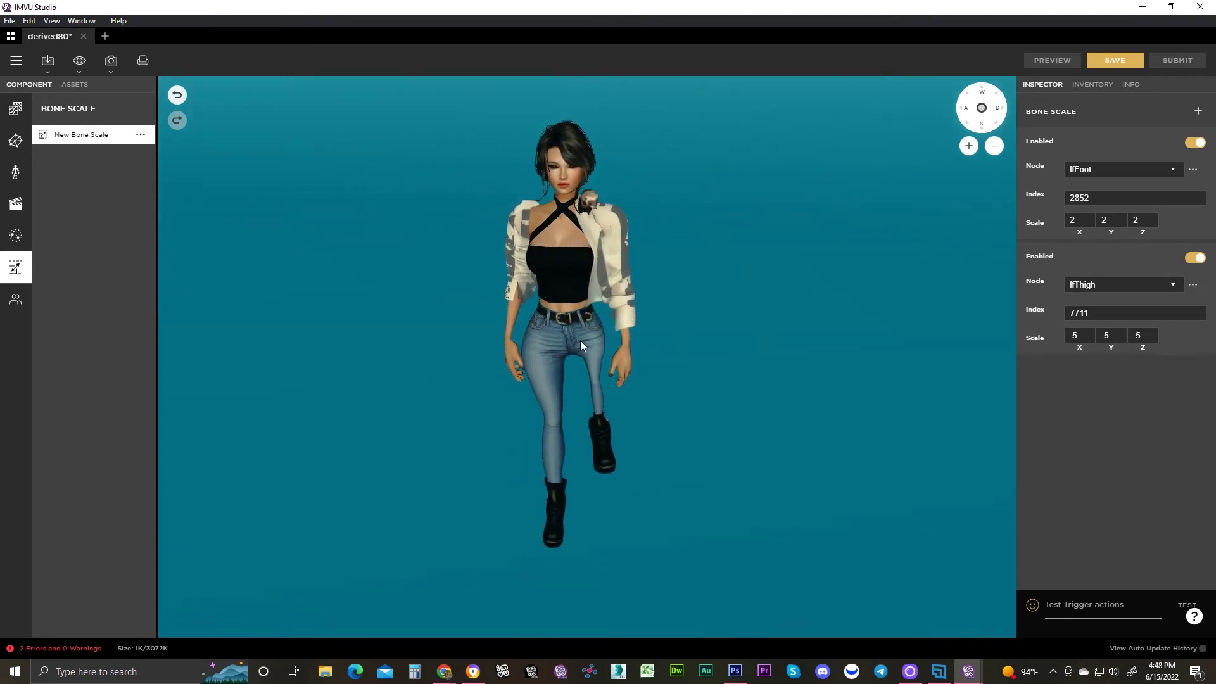
mouse_move(741, 481)
left_mouse_down()
mouse_move(567, 487)
mouse_move(692, 492)
mouse_move(727, 478)
mouse_move(496, 464)
mouse_move(512, 429)
mouse_move(801, 437)
mouse_move(797, 464)
mouse_move(291, 466)
mouse_move(722, 477)
mouse_move(408, 420)
mouse_move(448, 437)
mouse_move(679, 460)
left_mouse_up()
left_click_drag(537, 464, 636, 477)
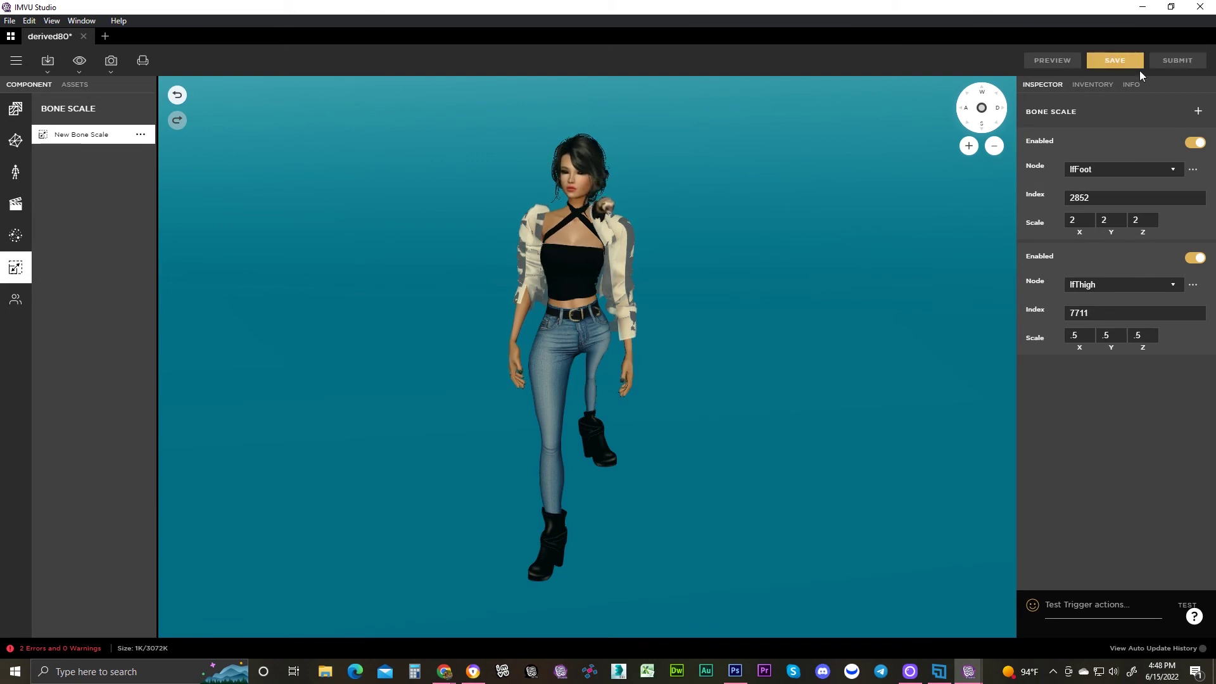
- Set the first thumbnail as the product's NEXT Shop image, with Classic Shop updated to the same selection
left_click(1132, 85)
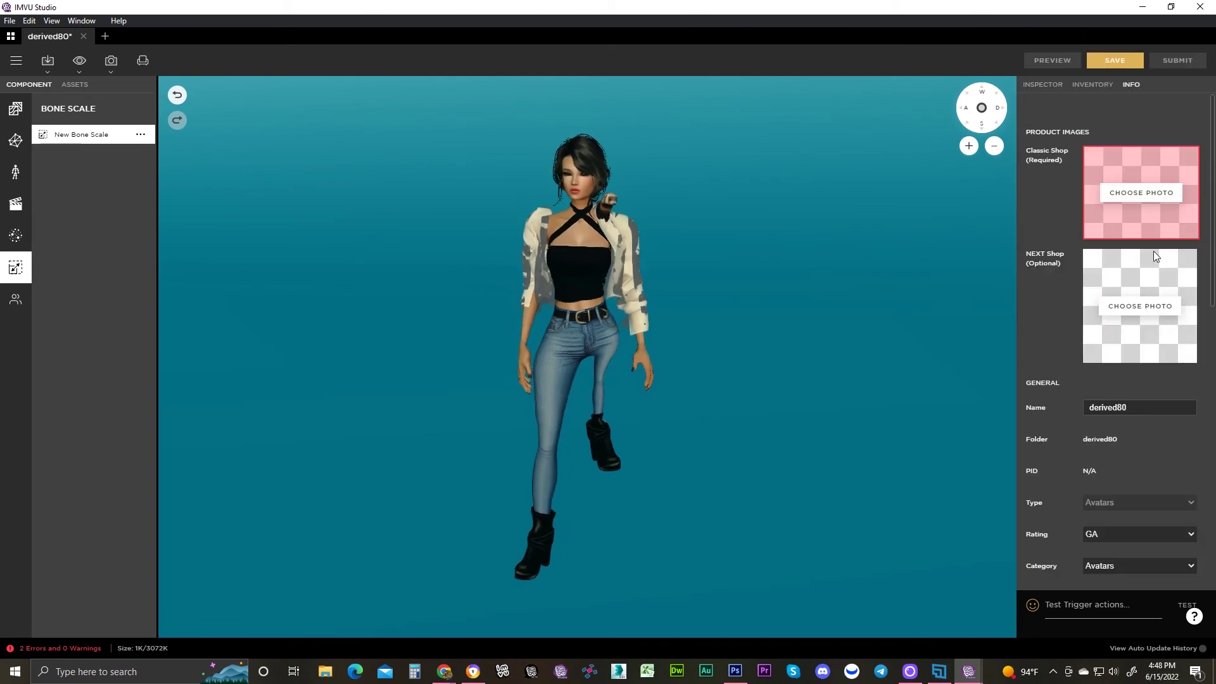
left_click(1134, 304)
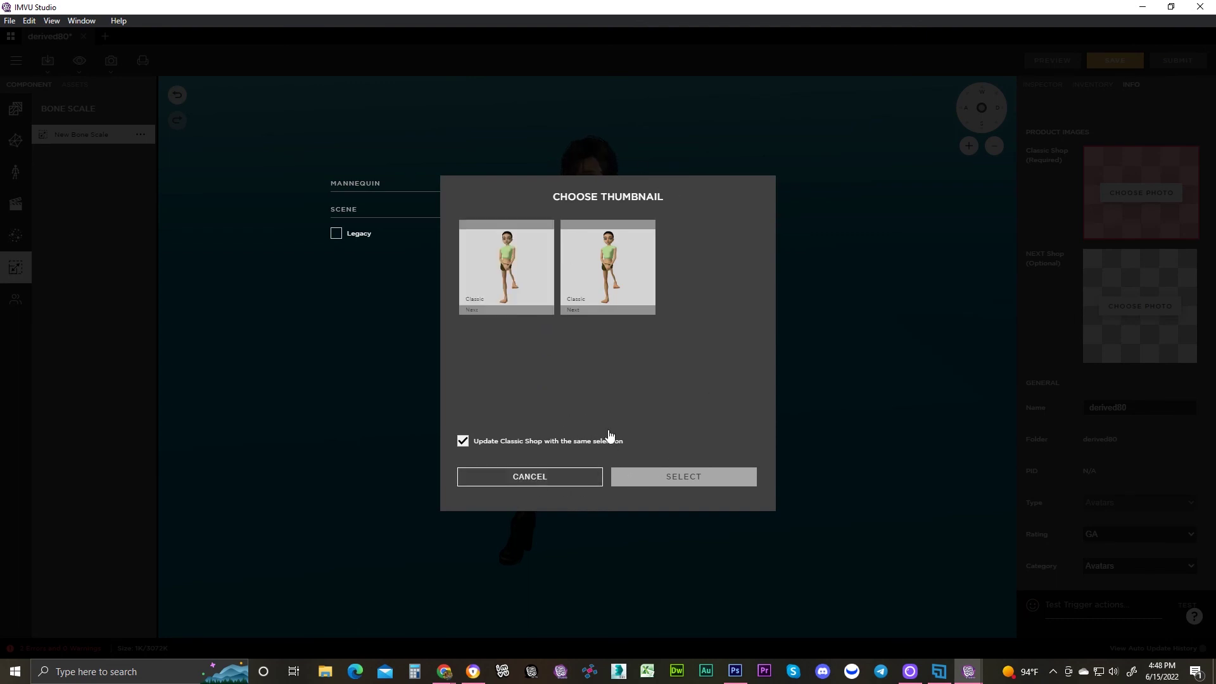
left_click(504, 271)
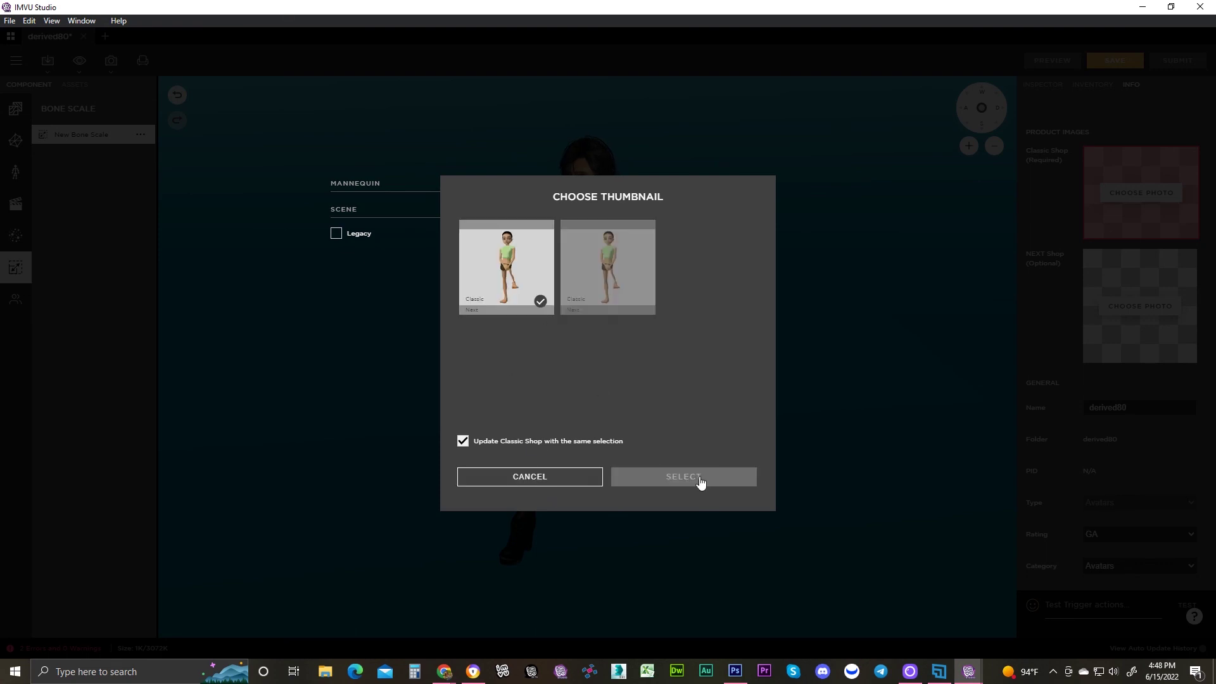
left_click(696, 483)
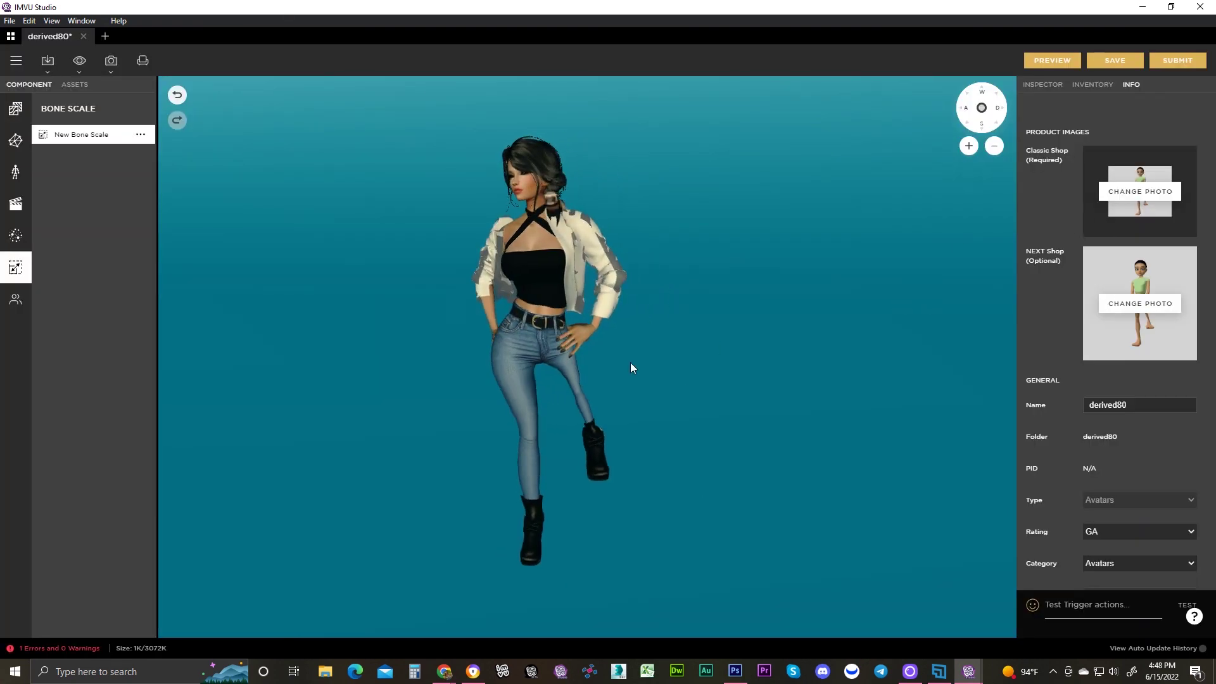
- Review the product's price, one-time fees, search keywords and controls, and check the avatar from another angle
scroll(1134, 429, "down", 8)
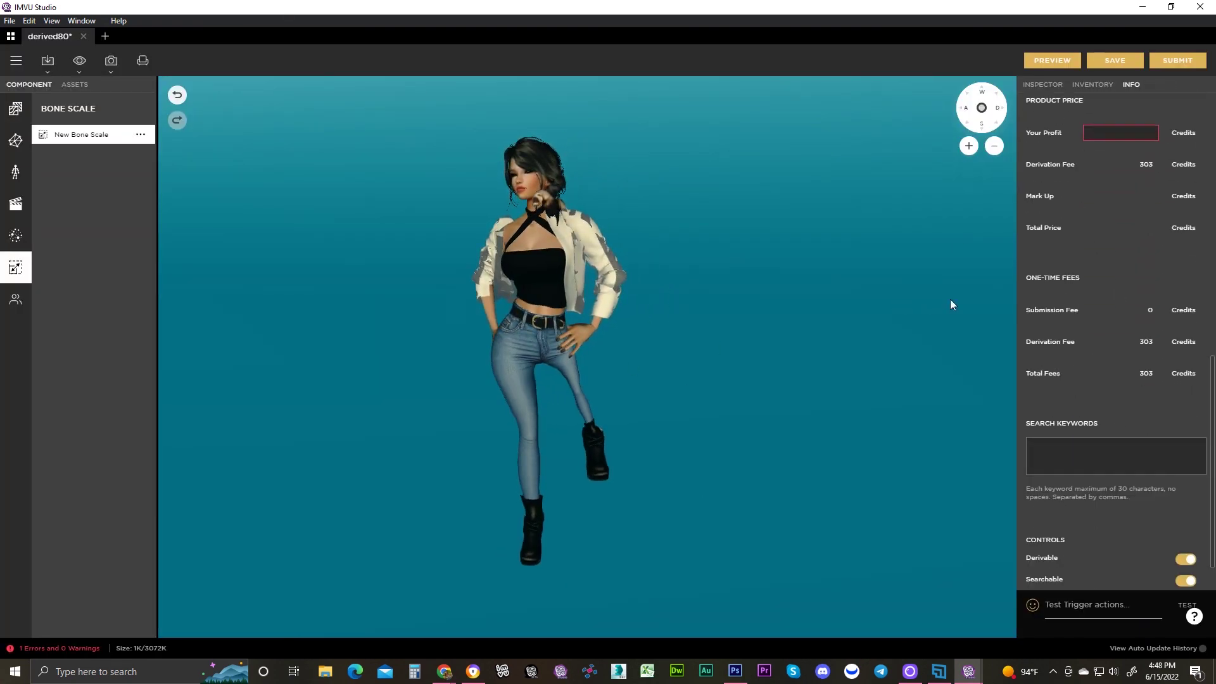
scroll(708, 421, "up", 2)
scroll(708, 422, "down", 4)
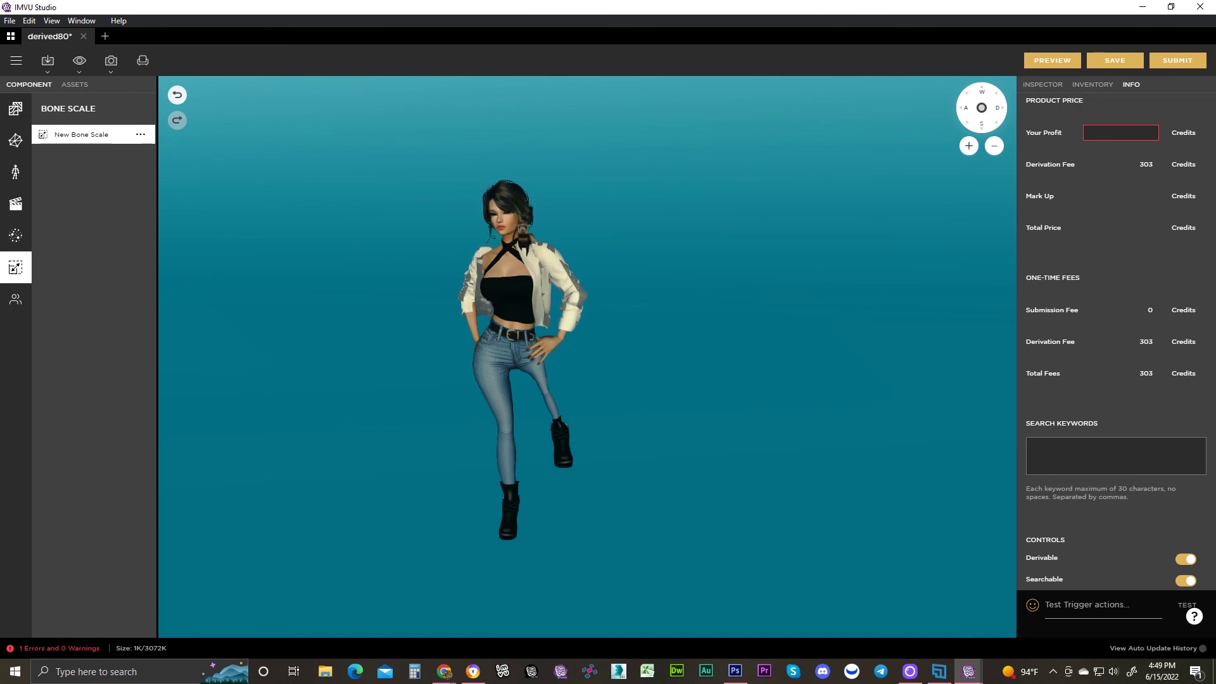
mouse_move(538, 386)
left_mouse_down()
mouse_move(601, 393)
mouse_move(427, 406)
mouse_move(416, 394)
mouse_move(580, 372)
left_mouse_up()
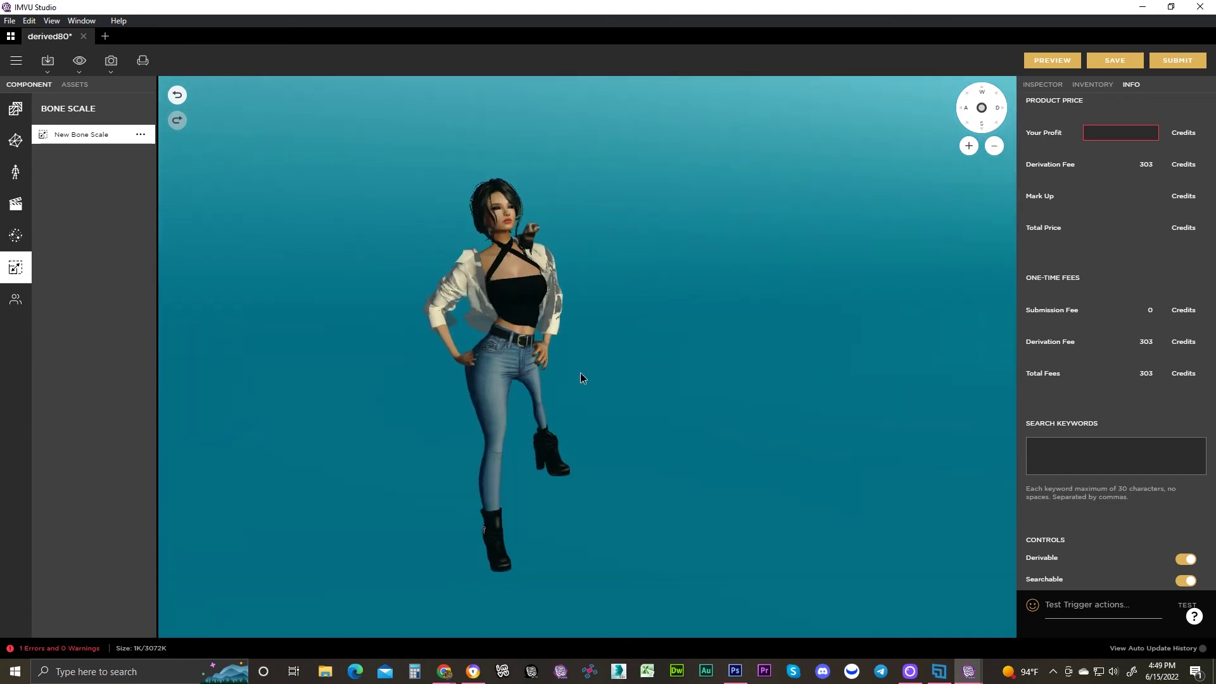